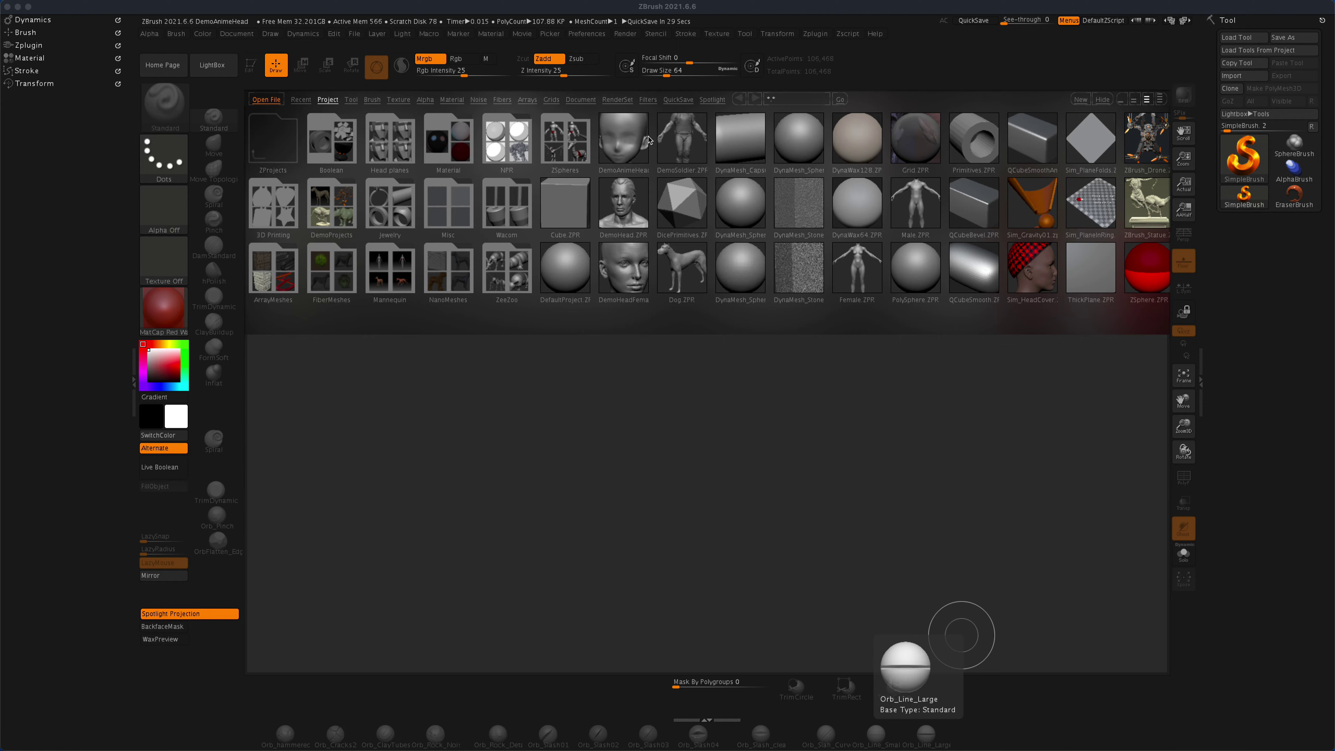
Step: Load the DemoAnimeHead project and choose the Move brush with a draw size of about 94
double_click(628, 134)
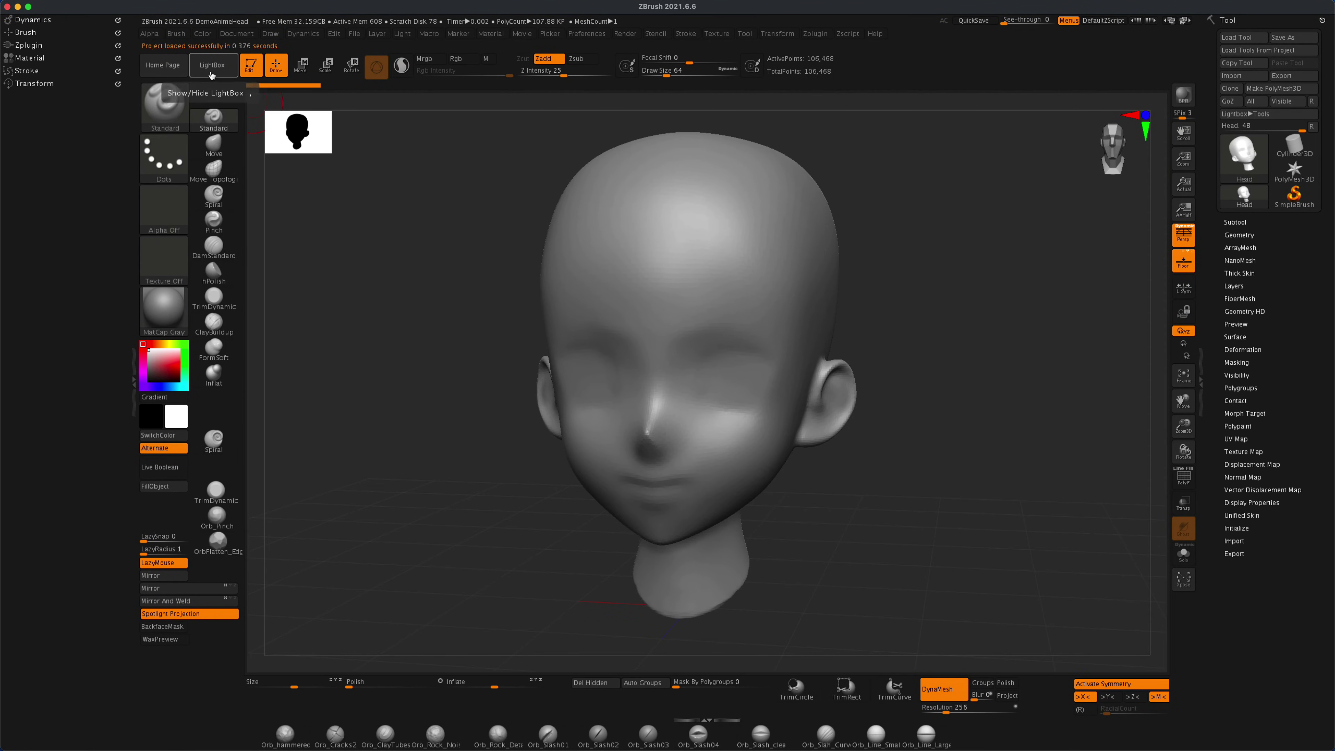
ctrl+right_drag(542, 398, 508, 361)
click(214, 146)
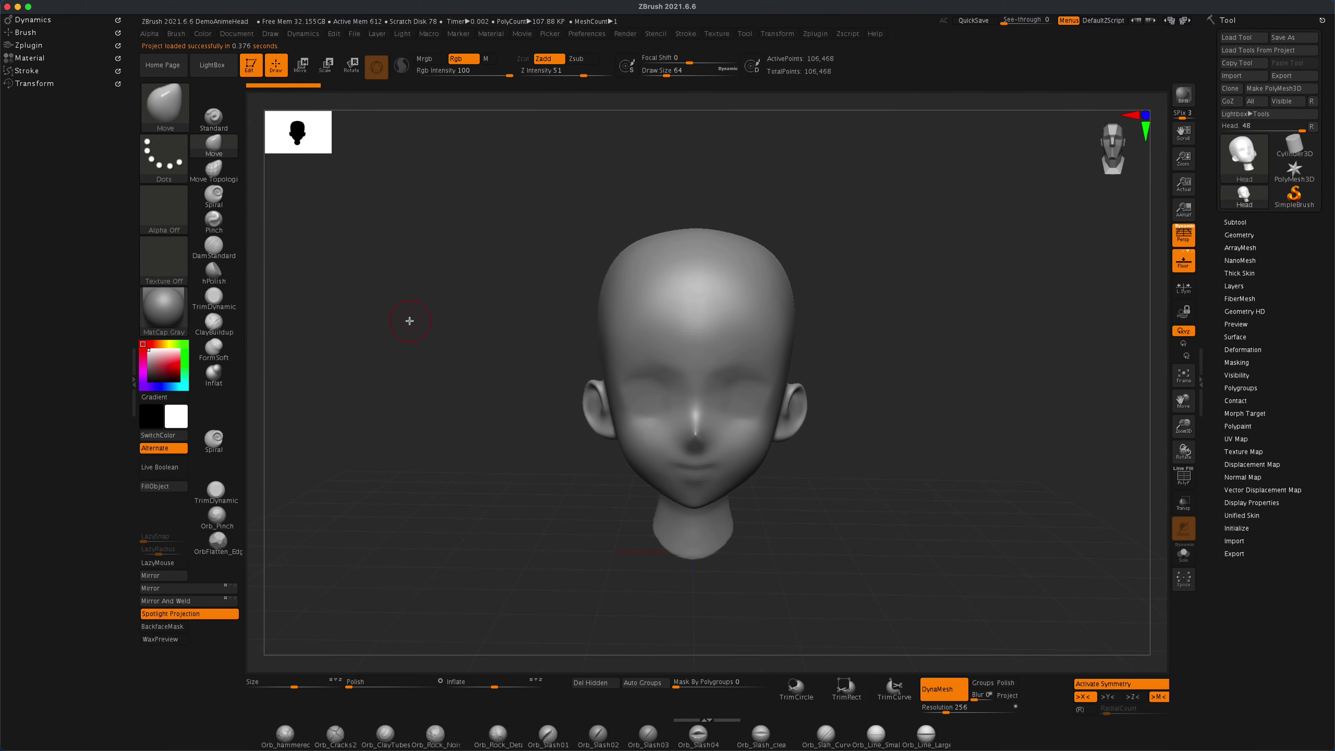
drag(410, 318, 417, 317)
mouse_move(1040, 588)
mouse_down()
mouse_move(939, 528)
mouse_move(891, 433)
mouse_up()
mouse_move(854, 392)
mouse_down()
mouse_move(900, 427)
mouse_move(875, 412)
mouse_up()
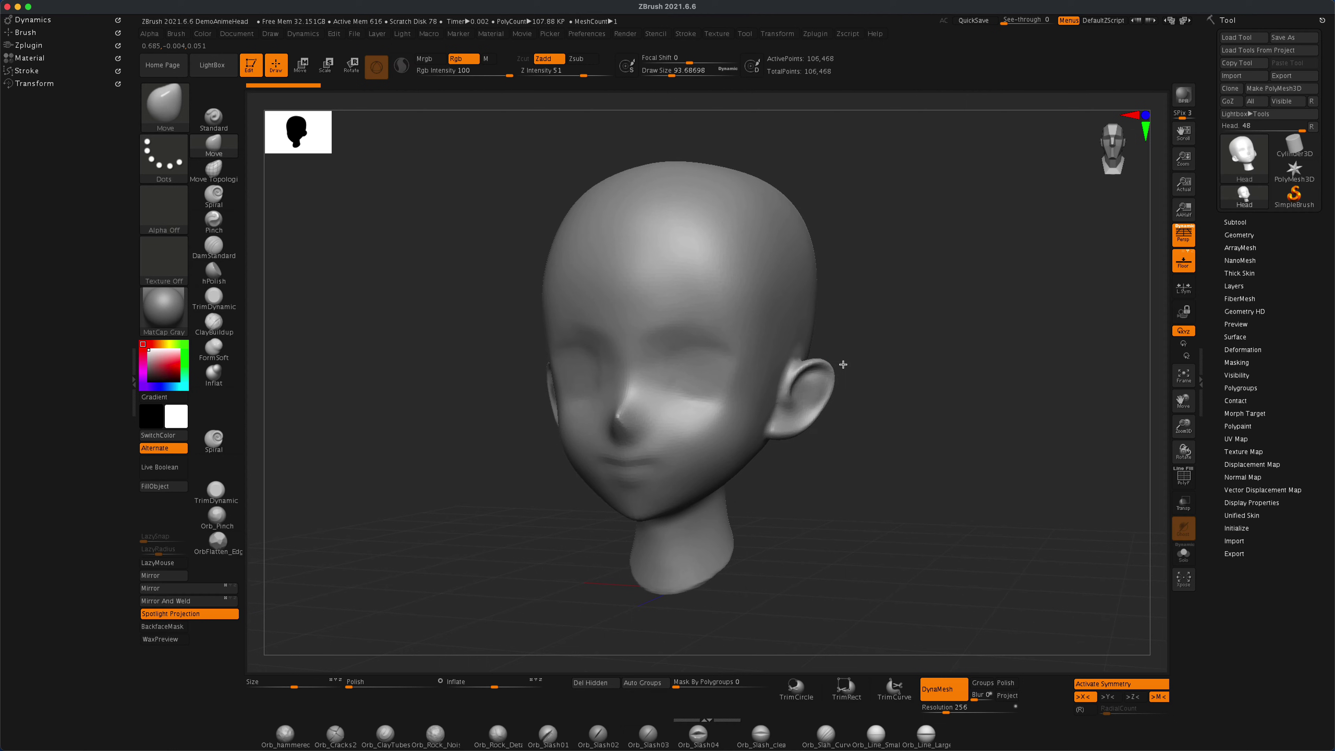
Step: Try stretching the ears outward and upward with the Move brush in its default curve mode
drag(843, 364, 912, 337)
key(ctrl+z)
drag(822, 377, 895, 343)
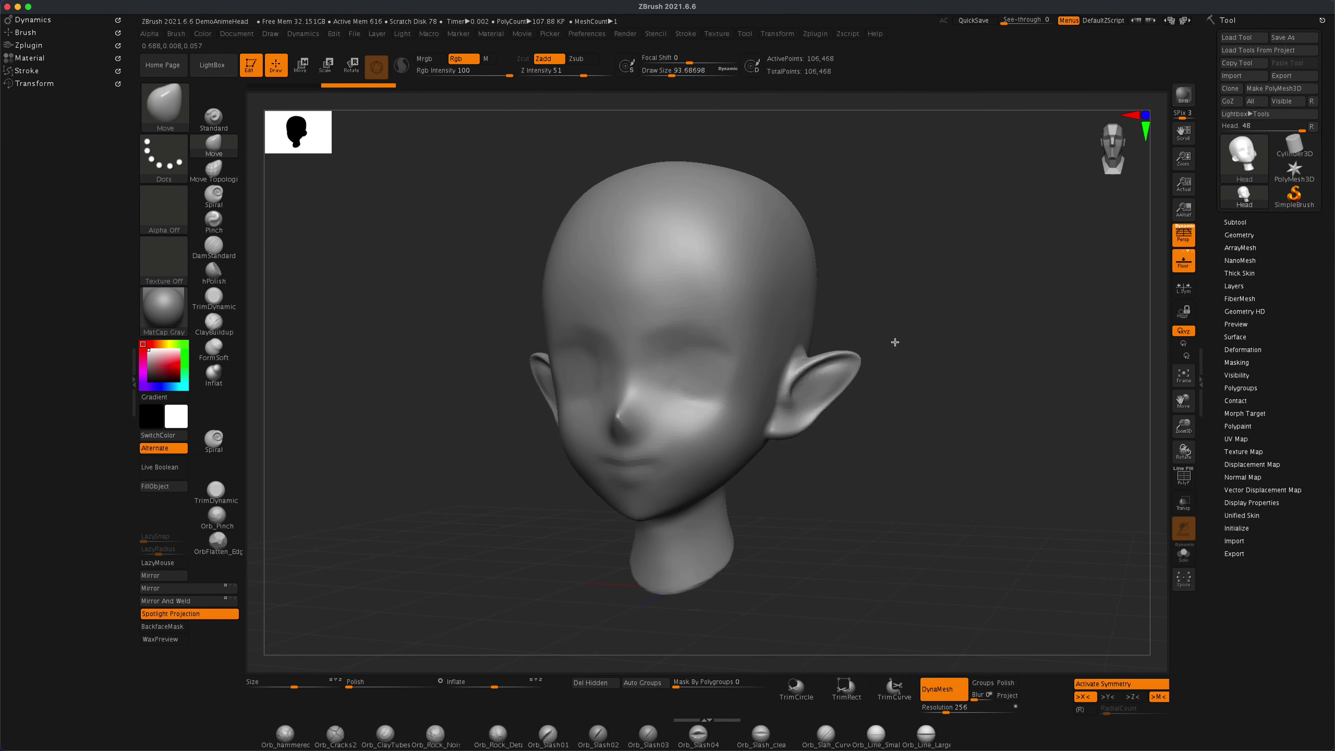
mouse_move(895, 474)
mouse_down()
mouse_move(912, 477)
mouse_move(816, 486)
mouse_move(868, 490)
mouse_move(888, 479)
mouse_move(876, 462)
mouse_move(883, 476)
mouse_up()
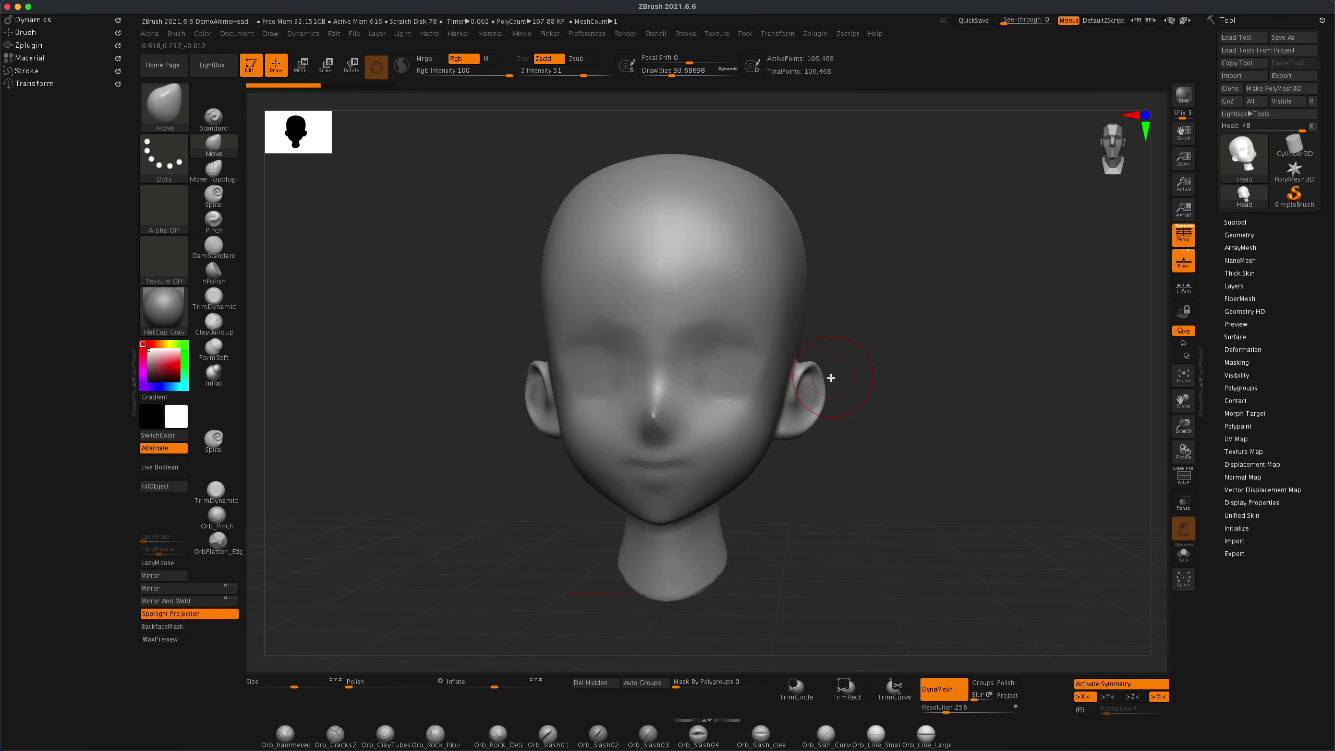
mouse_move(828, 374)
mouse_down()
mouse_move(879, 331)
mouse_move(977, 327)
mouse_up()
mouse_move(947, 430)
mouse_down()
mouse_move(844, 471)
mouse_move(951, 447)
mouse_up()
Step: Undo the ear stretches to restore the head's original shape
key(ctrl+z)
key(ctrl+z)
key(ctrl+z)
key(ctrl+z)
key(ctrl+z)
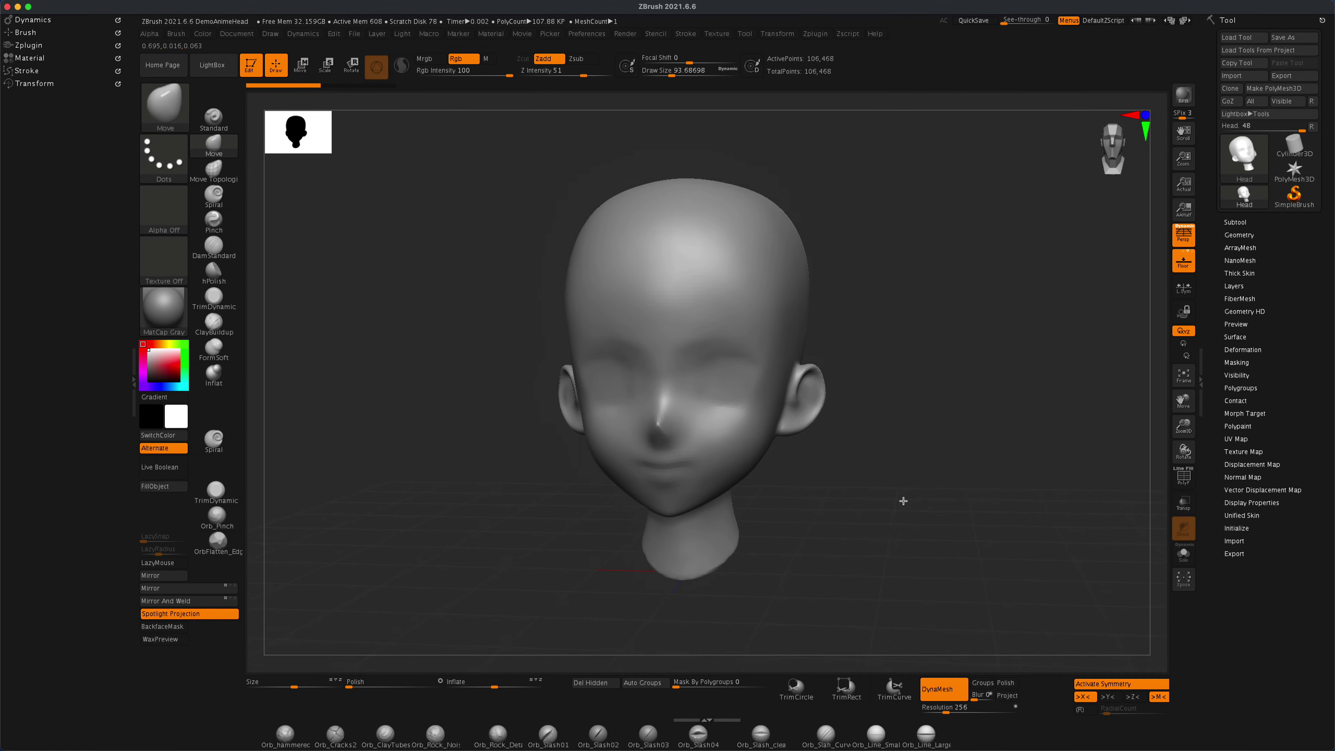
key(ctrl+z)
key(ctrl+z)
key(ctrl+z)
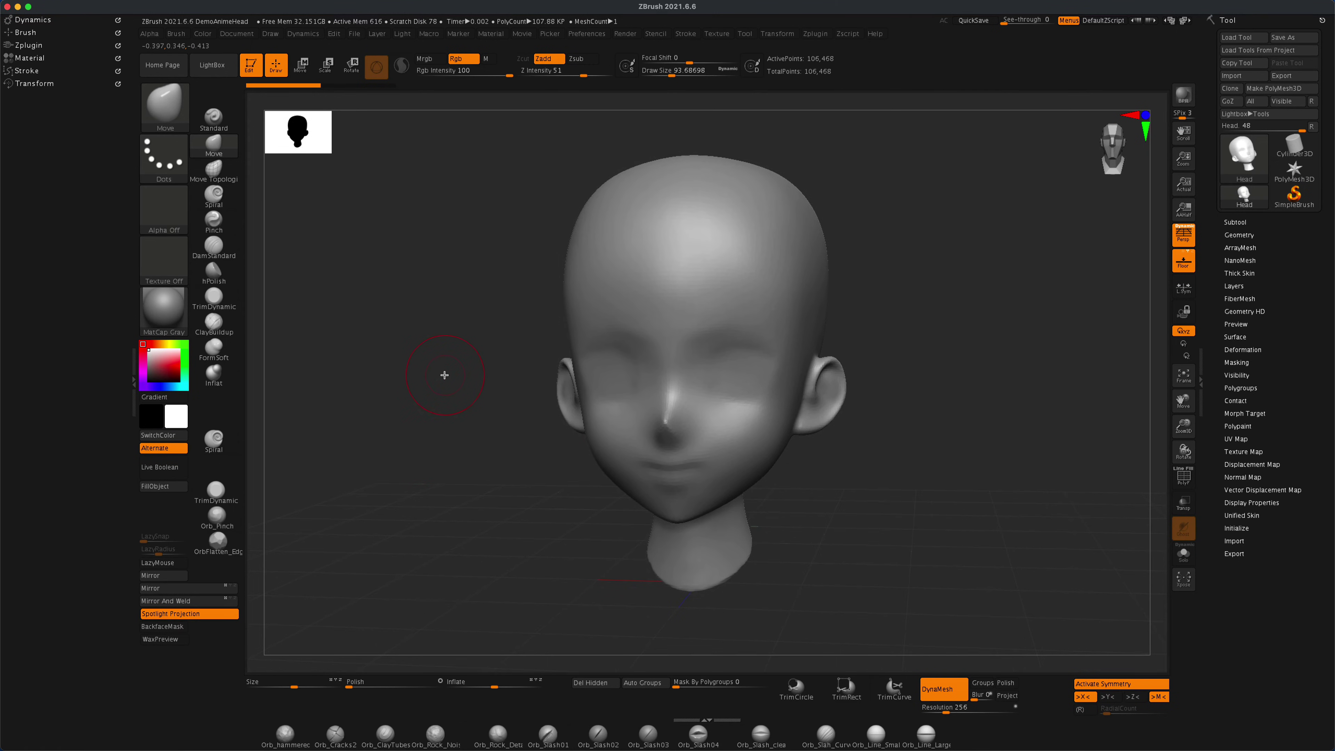
key(ctrl+z)
key(ctrl+z)
key(ctrl+z)
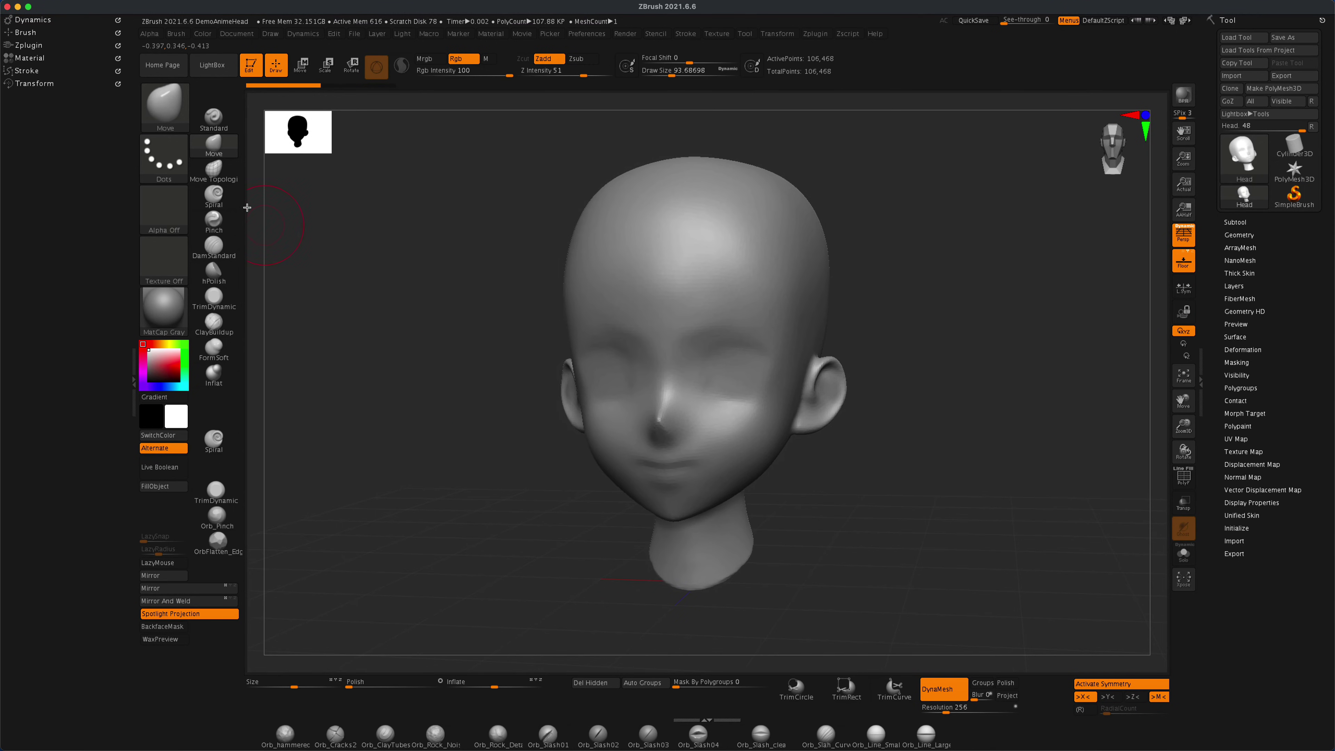
Step: Enable AccuCurve in the Move brush's curve settings
click(216, 147)
click(176, 34)
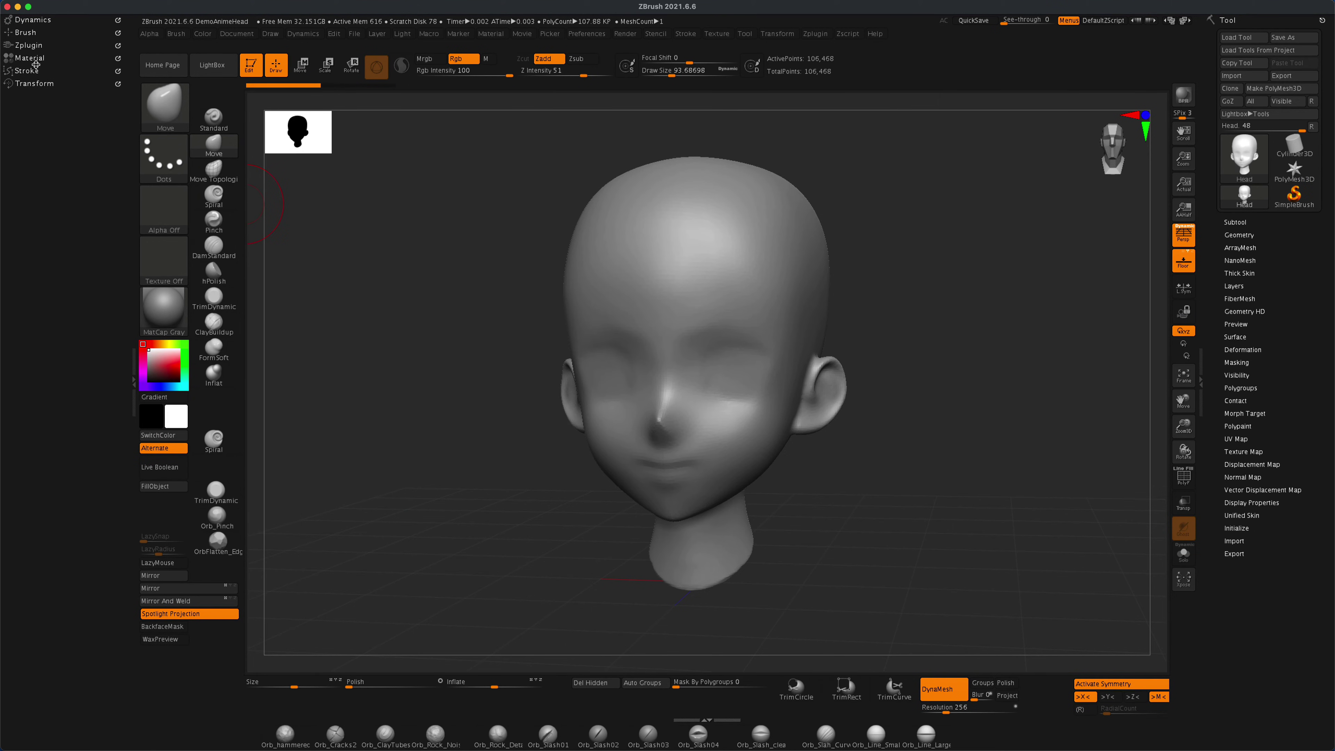
click(25, 32)
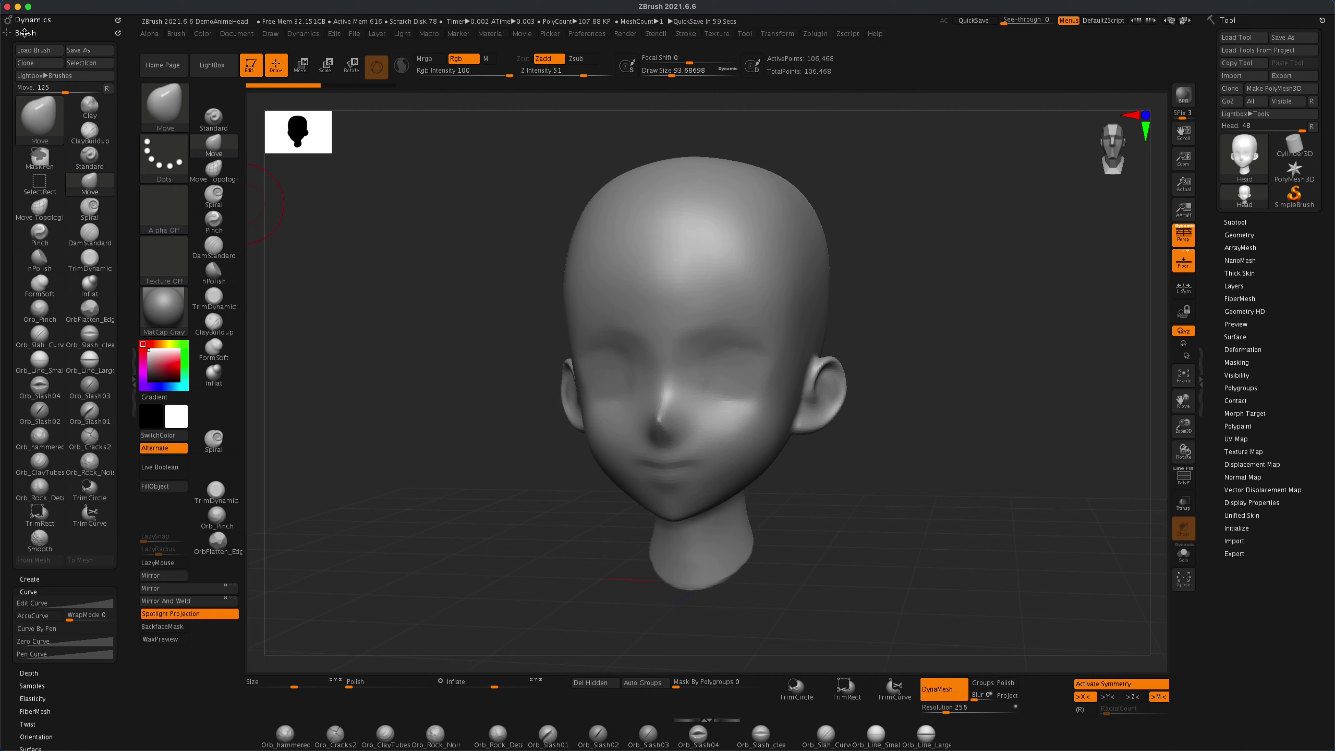
drag(69, 651, 69, 423)
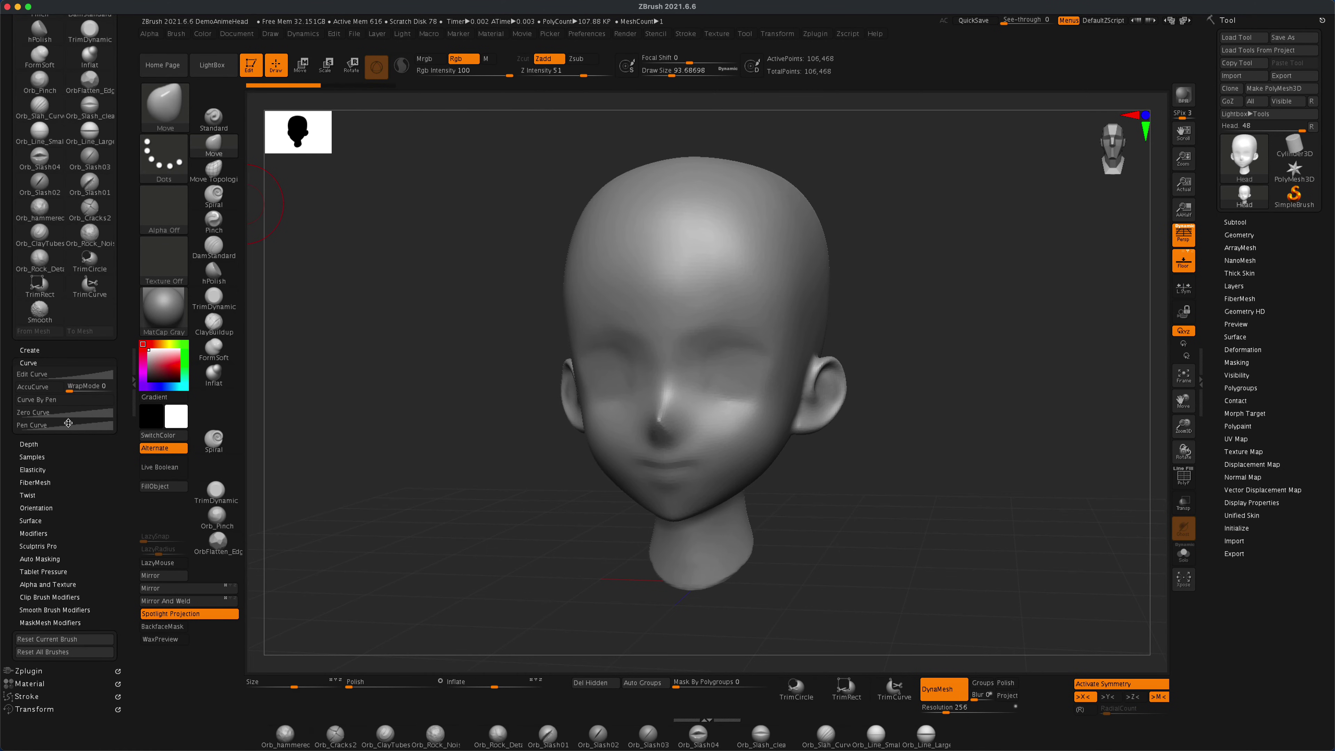
click(29, 363)
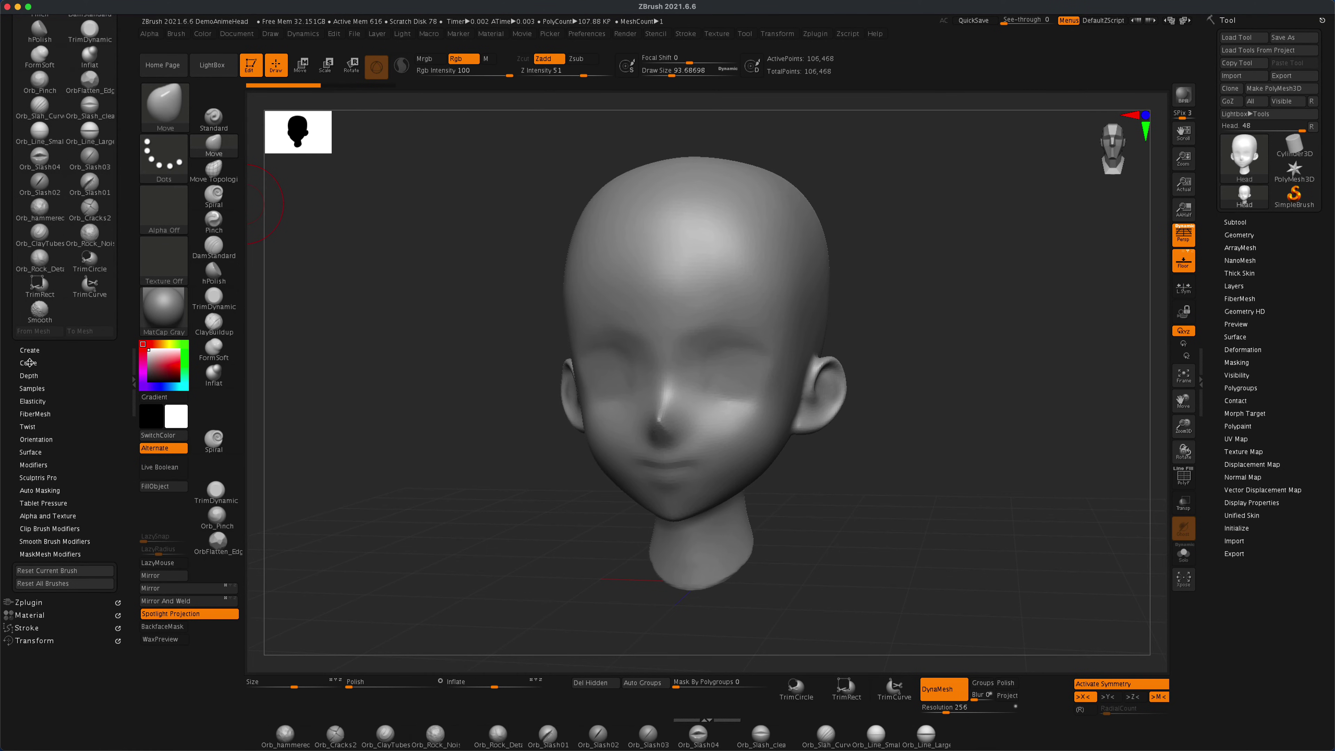
click(29, 363)
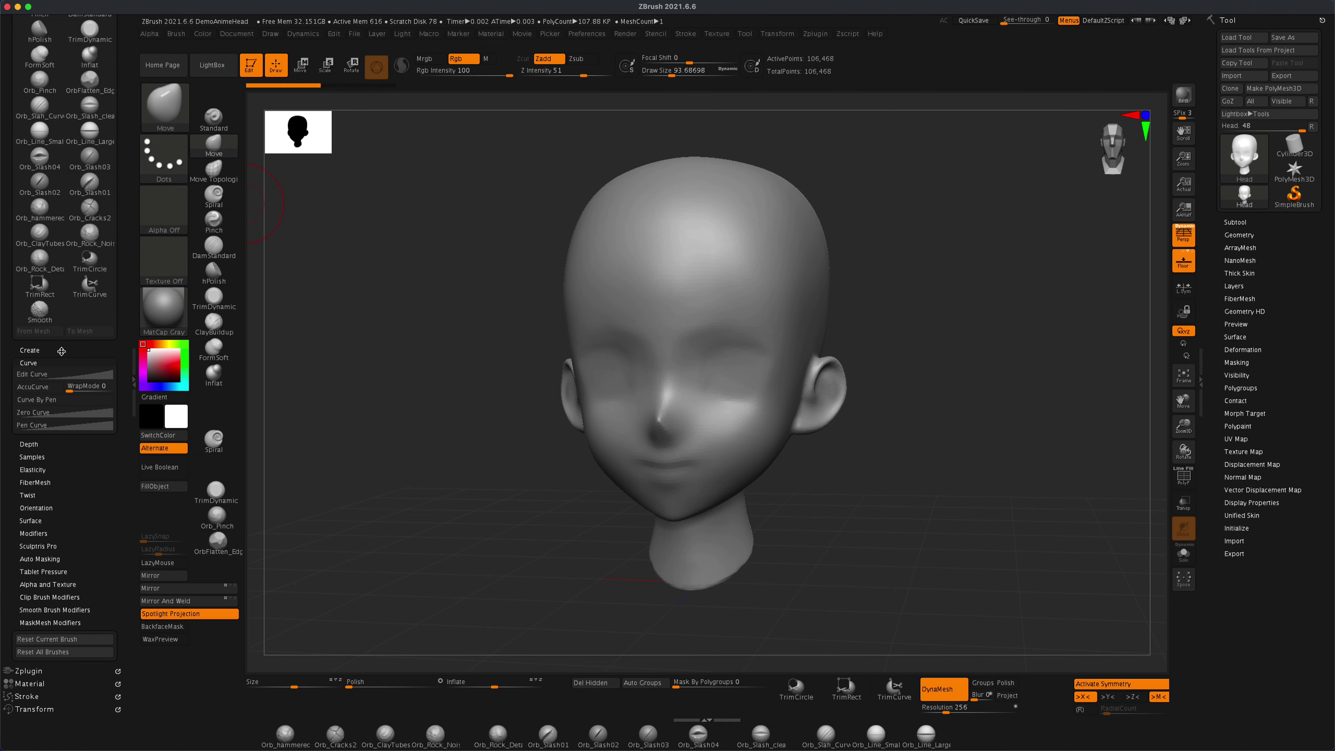
drag(62, 352, 62, 359)
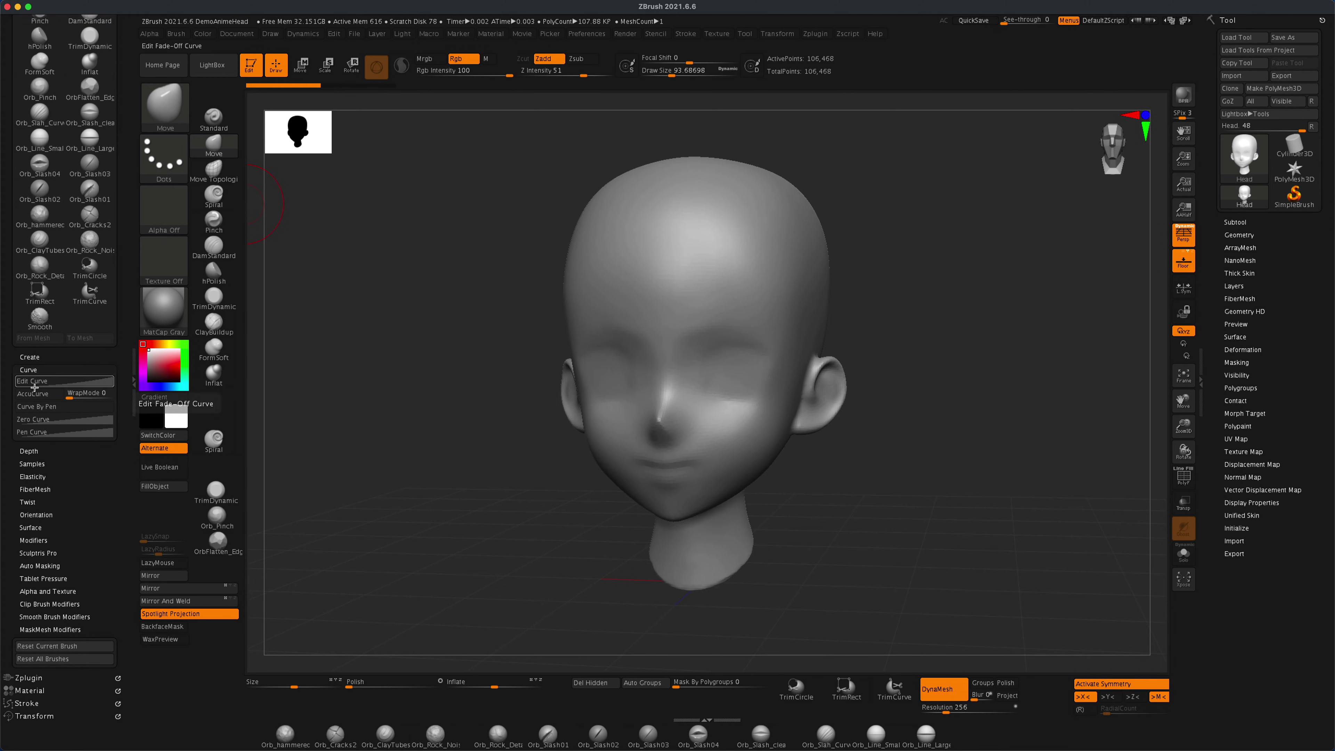
click(54, 394)
Step: Pull both ears outward and upward symmetrically into long, sharply pointed elf ears
drag(484, 405, 486, 403)
mouse_move(931, 382)
mouse_down()
mouse_move(952, 385)
mouse_move(931, 386)
mouse_up()
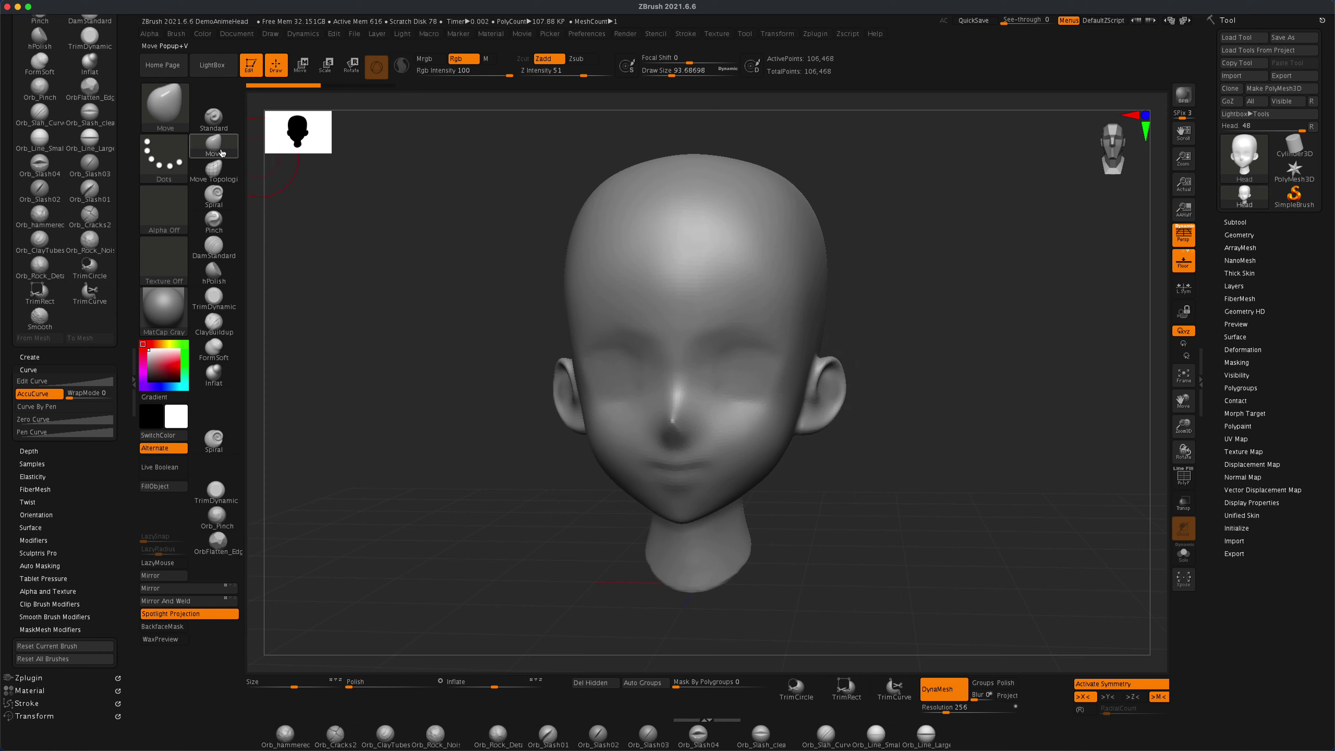
drag(839, 370, 967, 259)
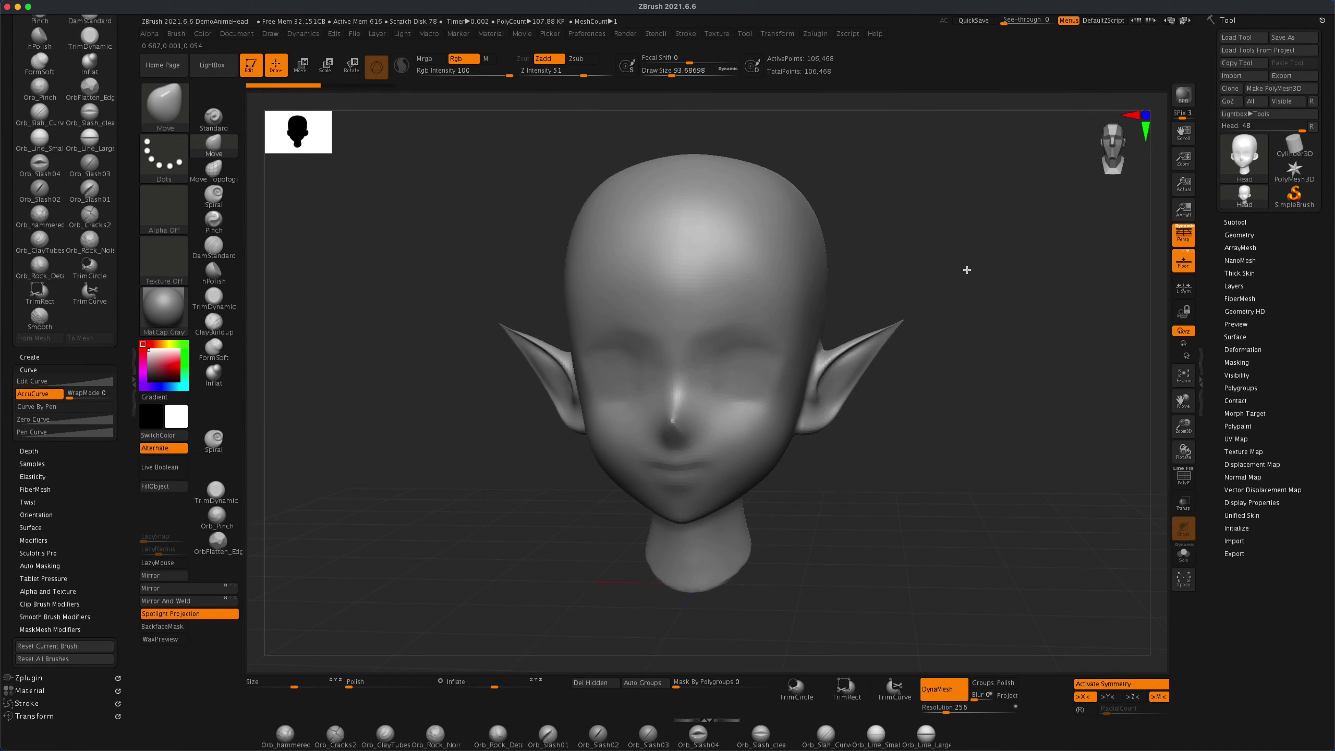
mouse_move(945, 400)
mouse_down()
mouse_move(896, 405)
mouse_move(938, 397)
mouse_move(908, 433)
mouse_move(924, 450)
mouse_move(888, 476)
mouse_up()
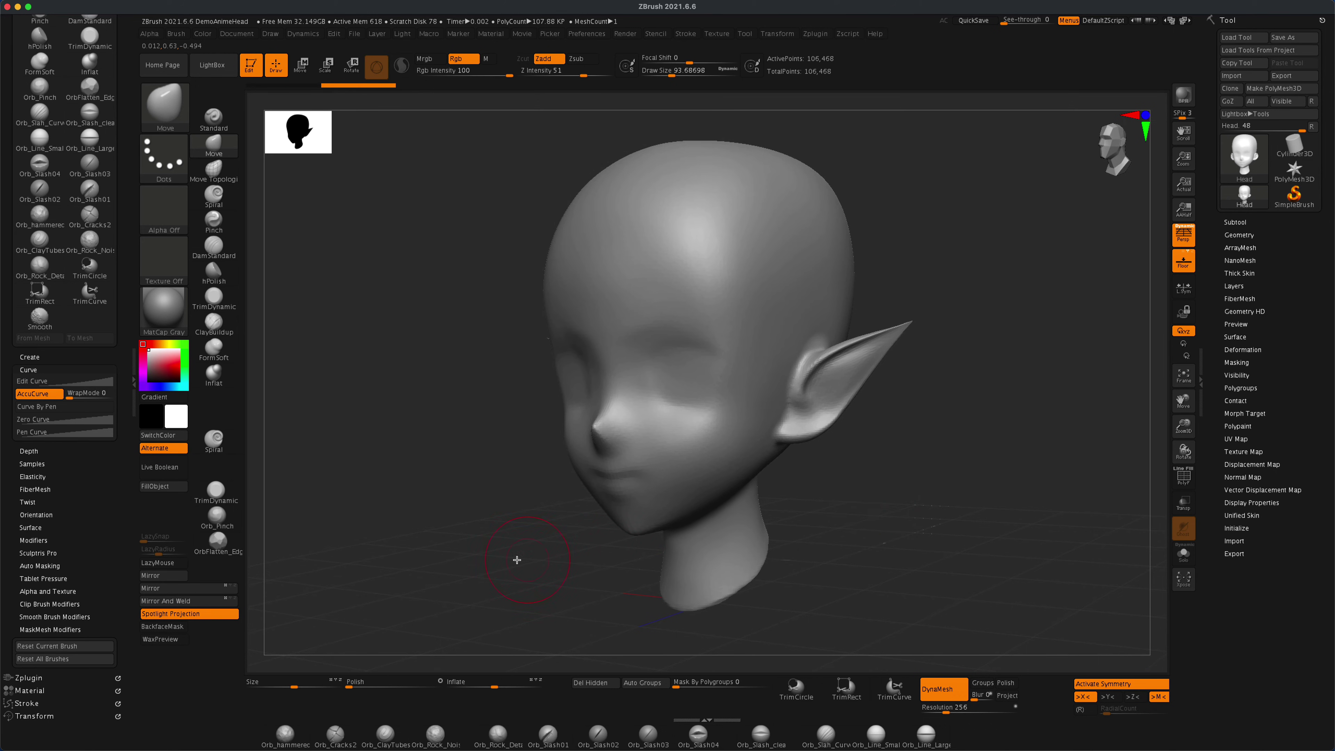
Step: Enlarge the brush to a draw size of about 154 and pull the chin out into a sharp point
mouse_move(517, 559)
mouse_down()
mouse_move(494, 563)
mouse_move(524, 527)
mouse_up()
key(s)
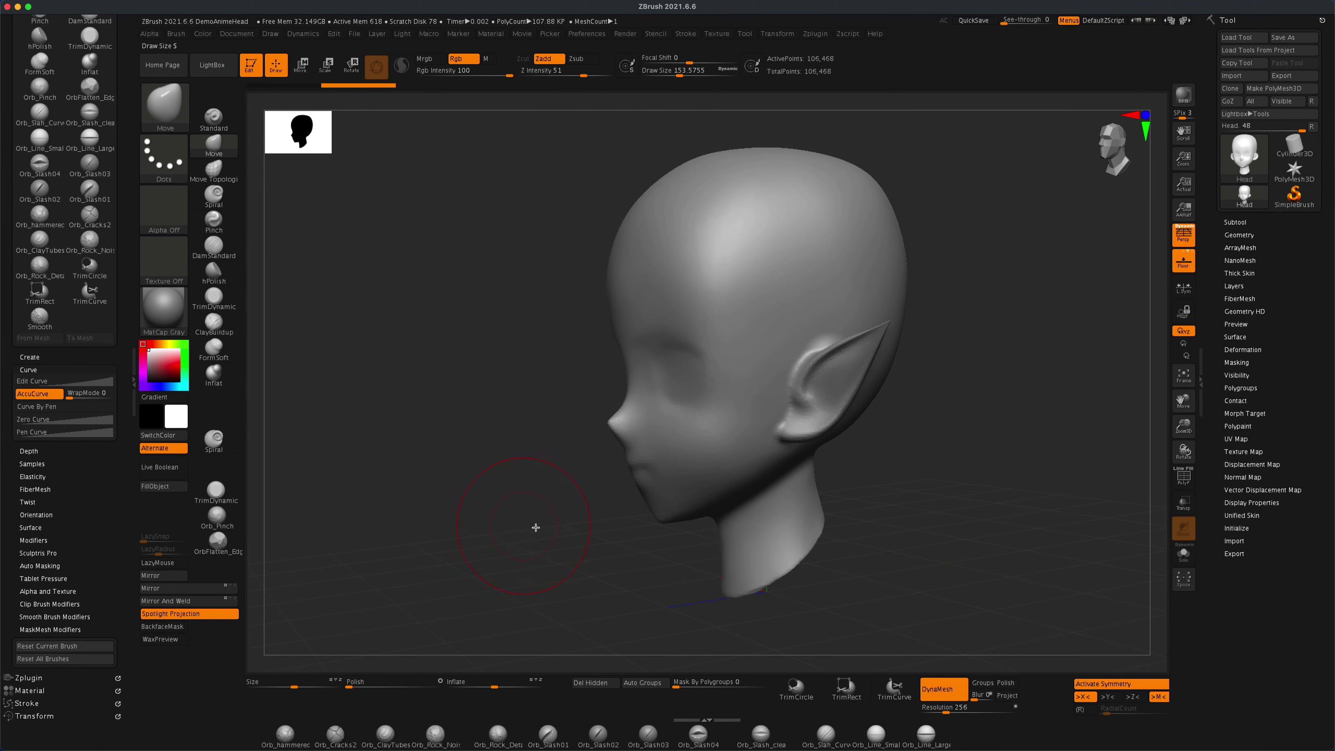
mouse_move(656, 526)
mouse_down()
mouse_move(596, 554)
mouse_move(515, 526)
mouse_move(870, 507)
mouse_move(909, 482)
mouse_move(728, 227)
mouse_up()
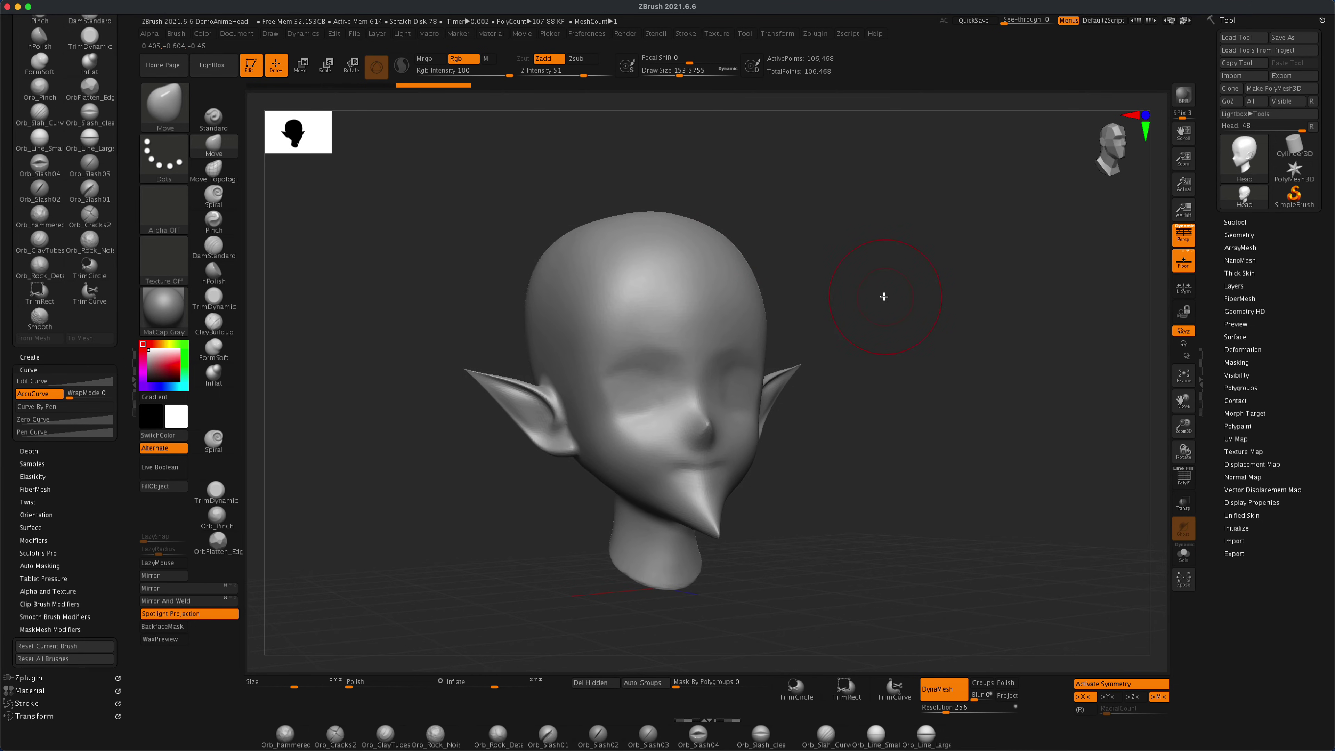
Step: Reduce the draw size to about 128 and pull symmetrical pairs of pointed horns from the forehead and the sides of the head
key(s)
mouse_move(886, 293)
mouse_down()
mouse_move(764, 257)
mouse_move(841, 165)
mouse_up()
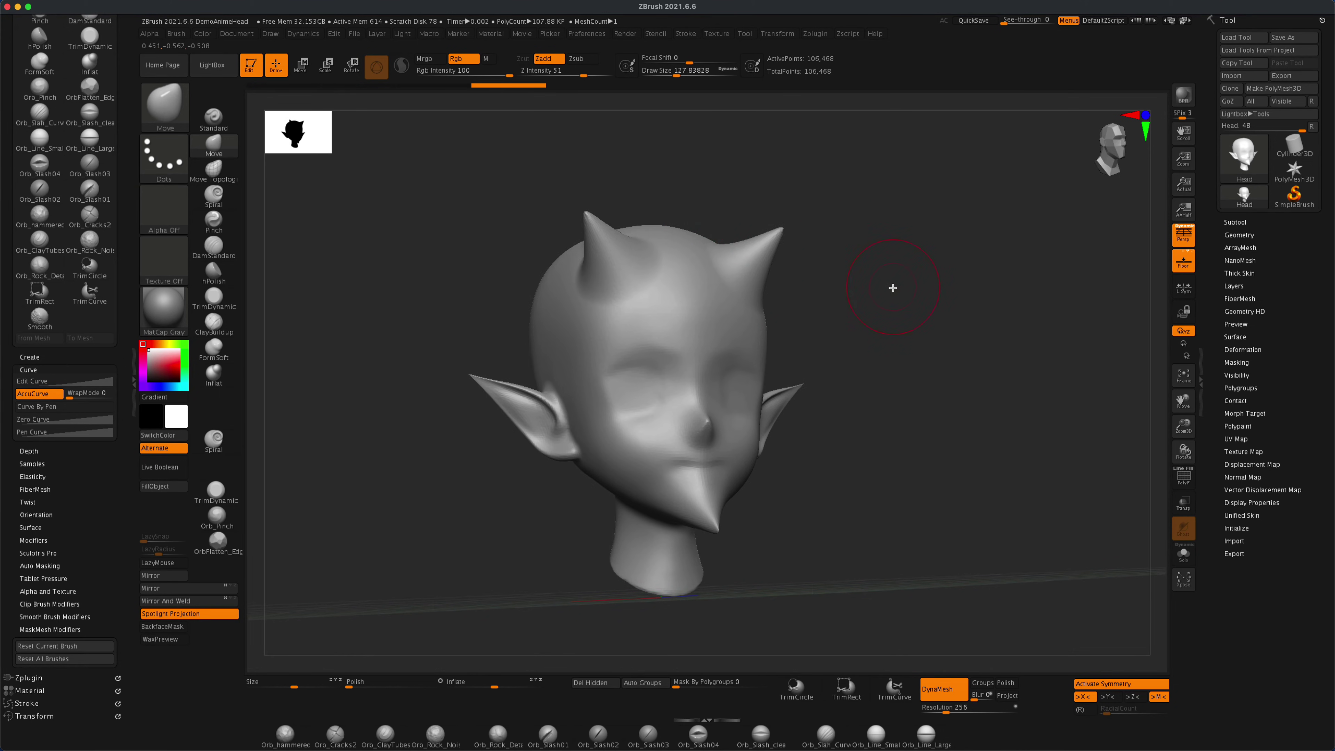
mouse_move(891, 286)
mouse_down()
mouse_move(806, 320)
mouse_move(852, 282)
mouse_up()
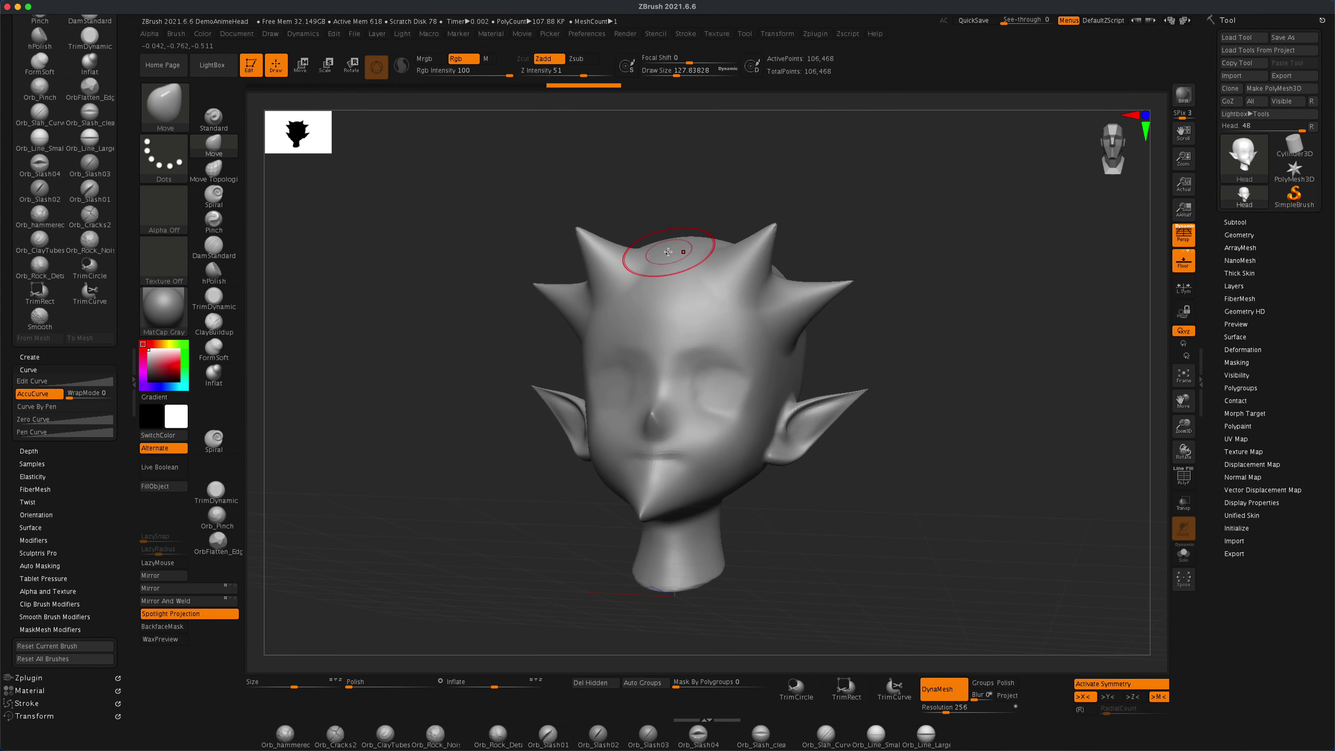
Step: Pull a single pointed spike up from the middle of the forehead with symmetry off, and turn symmetry back on
key(x)
drag(682, 263, 670, 102)
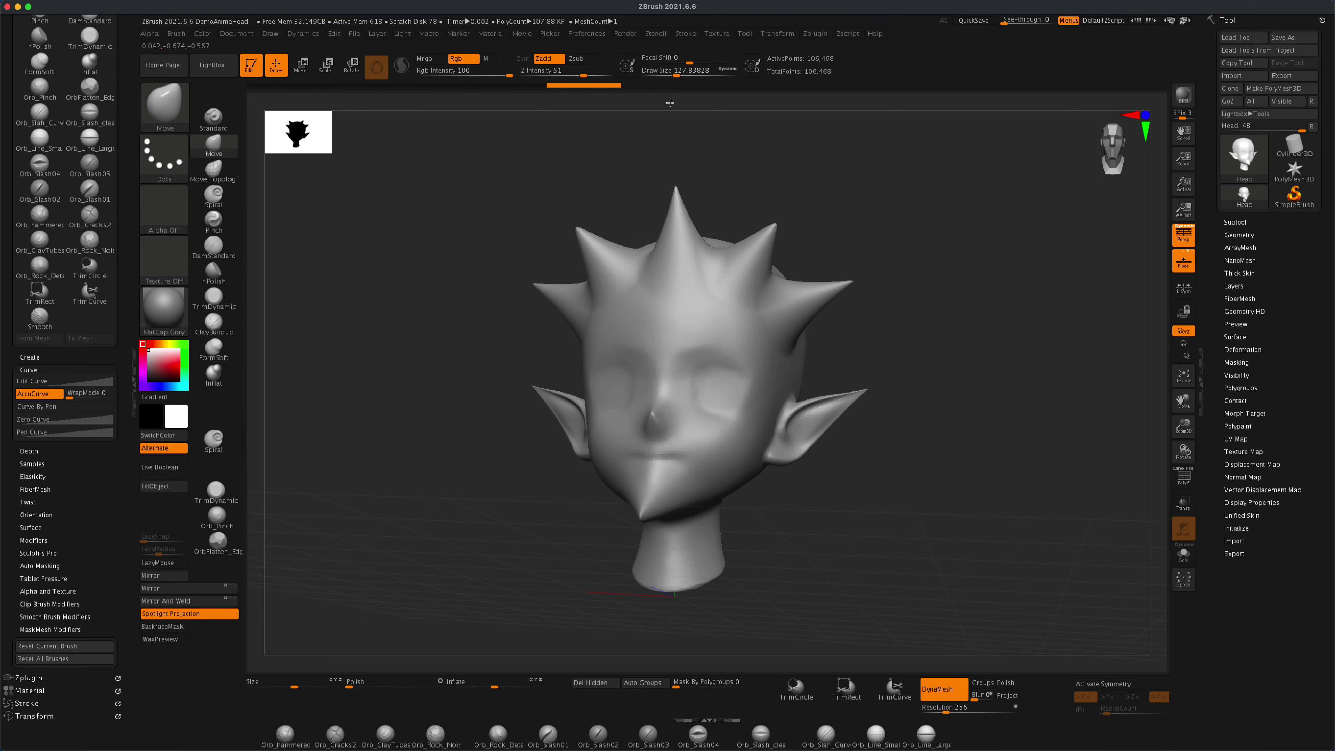
drag(978, 320, 1001, 353)
key(x)
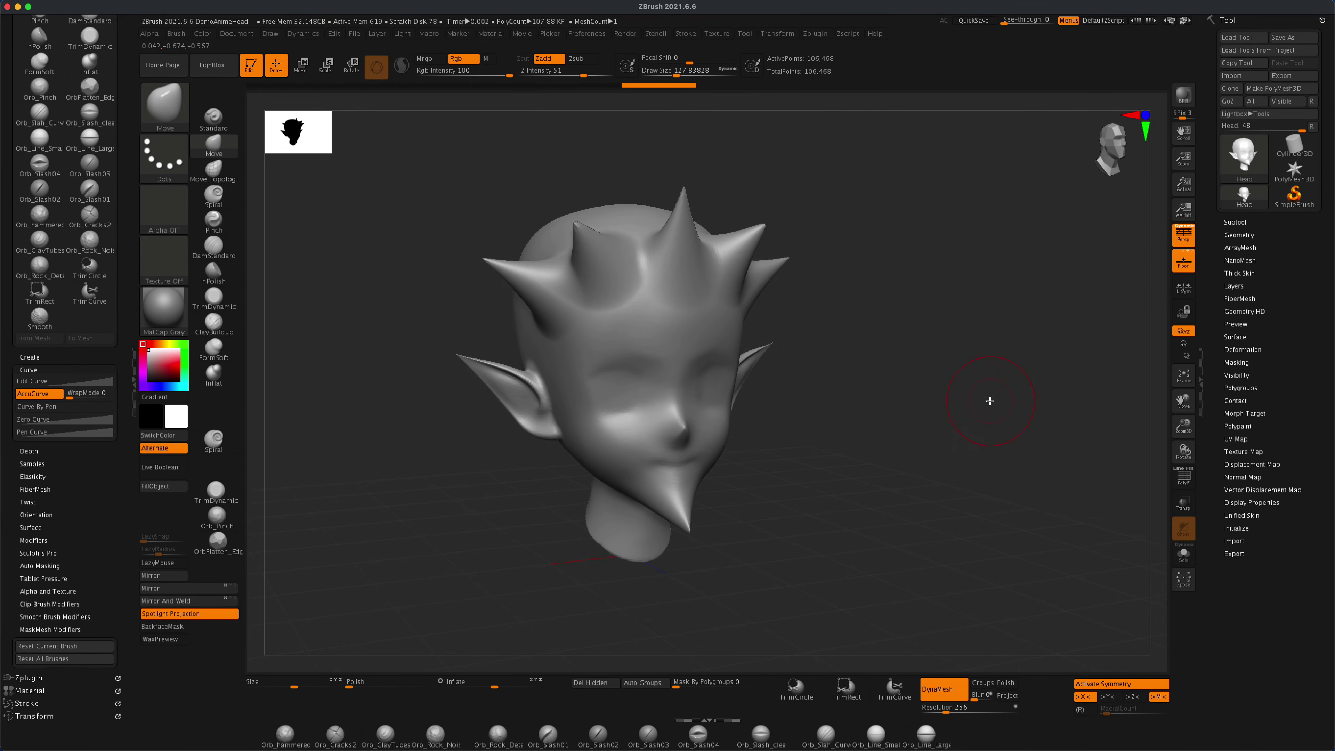
Step: Open the Move brush's fade-off curve for editing and steepen it with a new control point near the middle
drag(987, 398, 399, 412)
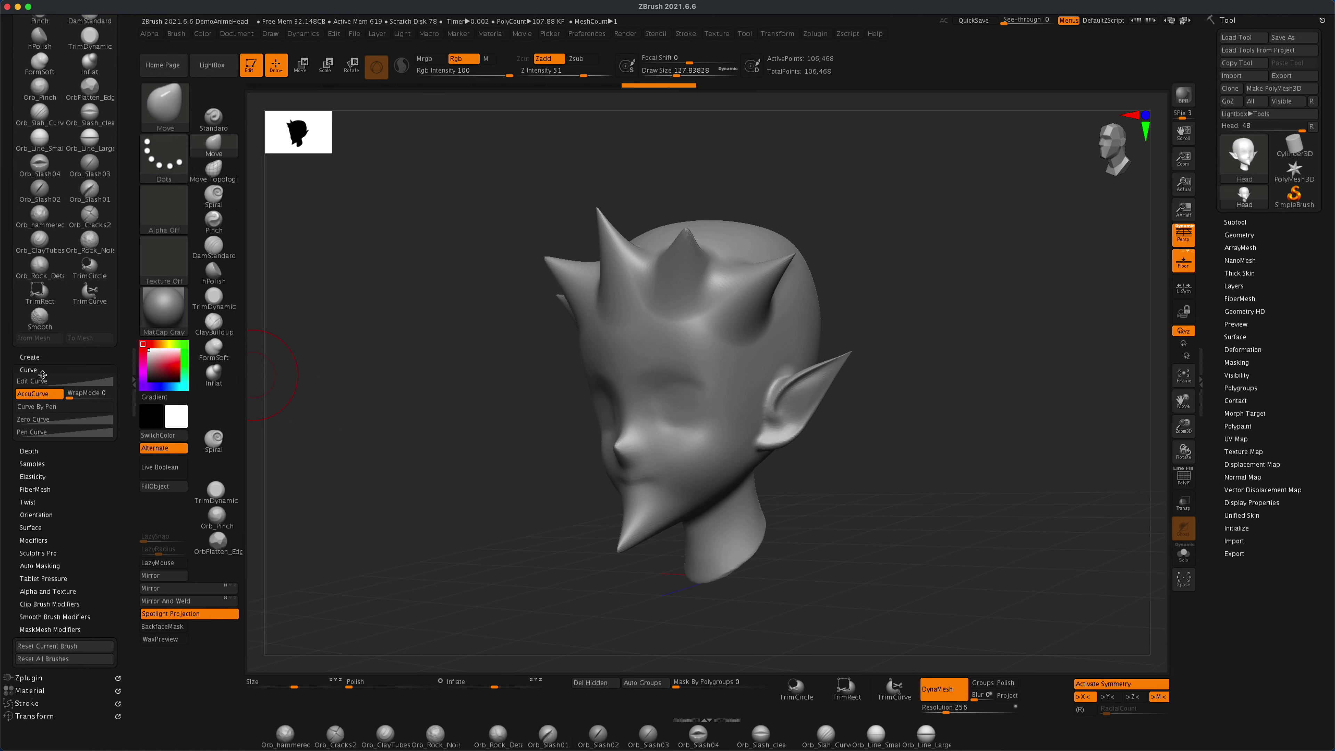
click(73, 382)
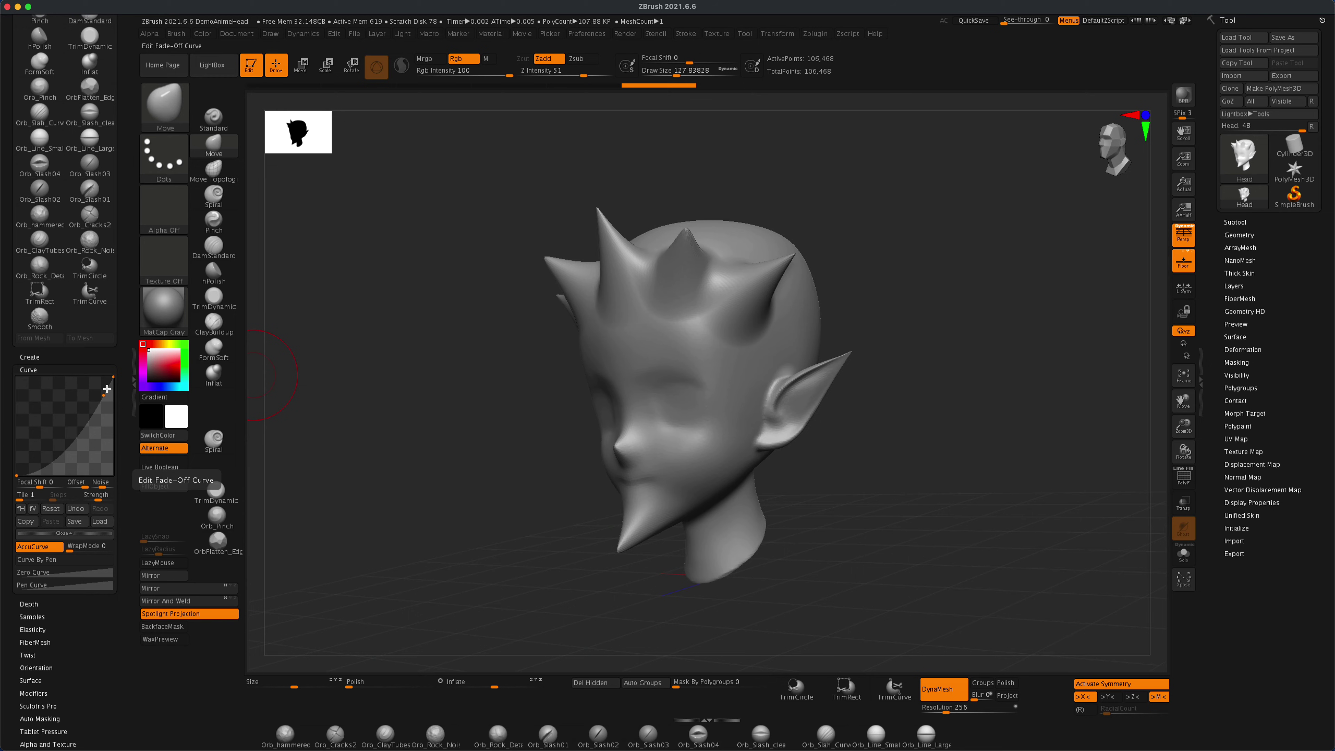
mouse_move(615, 276)
mouse_down()
mouse_move(540, 301)
mouse_move(530, 329)
mouse_move(464, 360)
mouse_move(400, 363)
mouse_move(449, 387)
mouse_up()
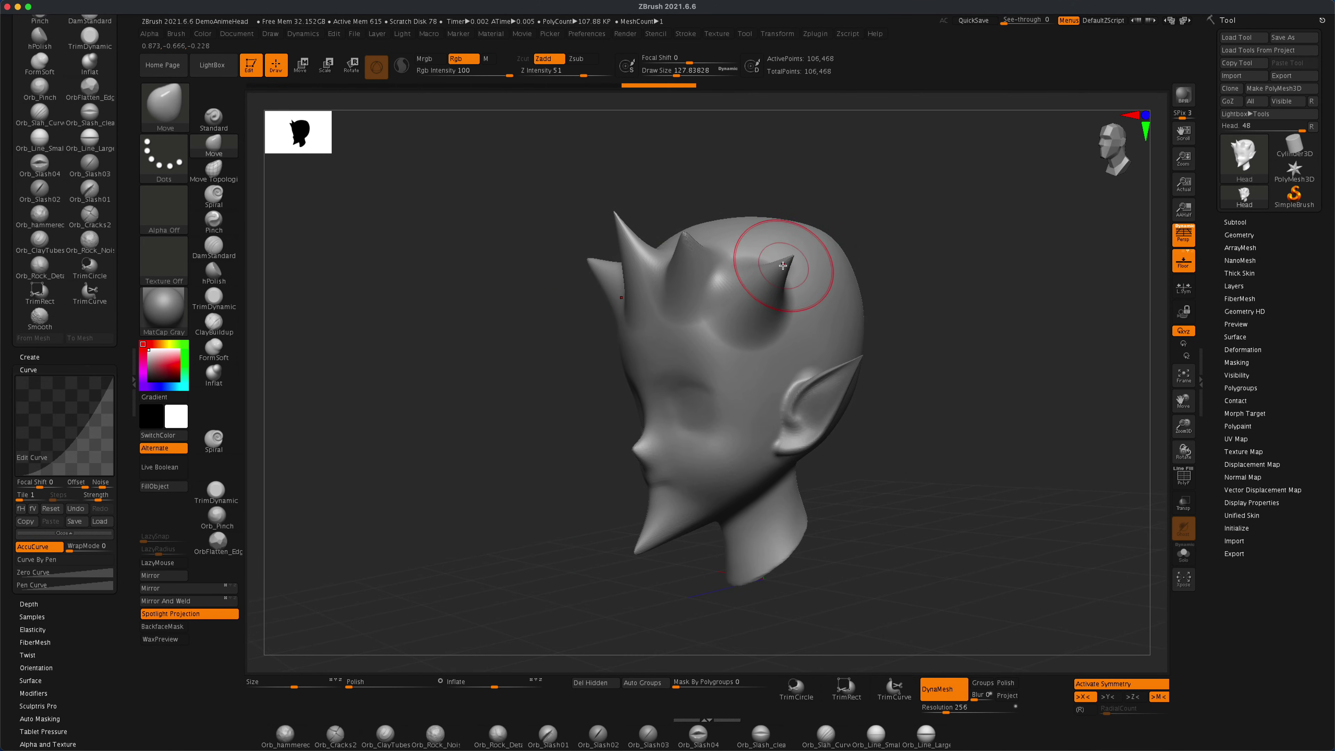
drag(552, 358, 494, 302)
mouse_move(476, 415)
mouse_down()
mouse_move(429, 438)
mouse_move(444, 431)
mouse_up()
drag(489, 382, 500, 389)
drag(937, 447, 915, 477)
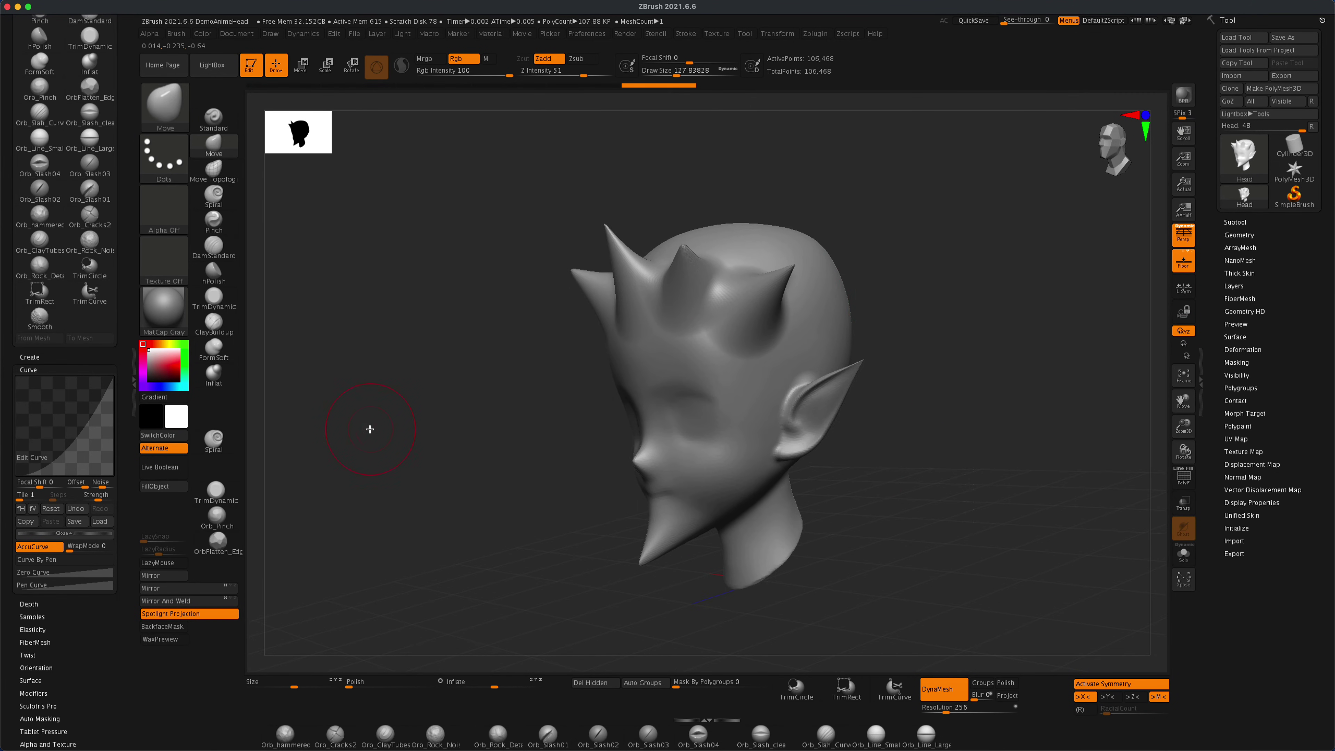
click(90, 415)
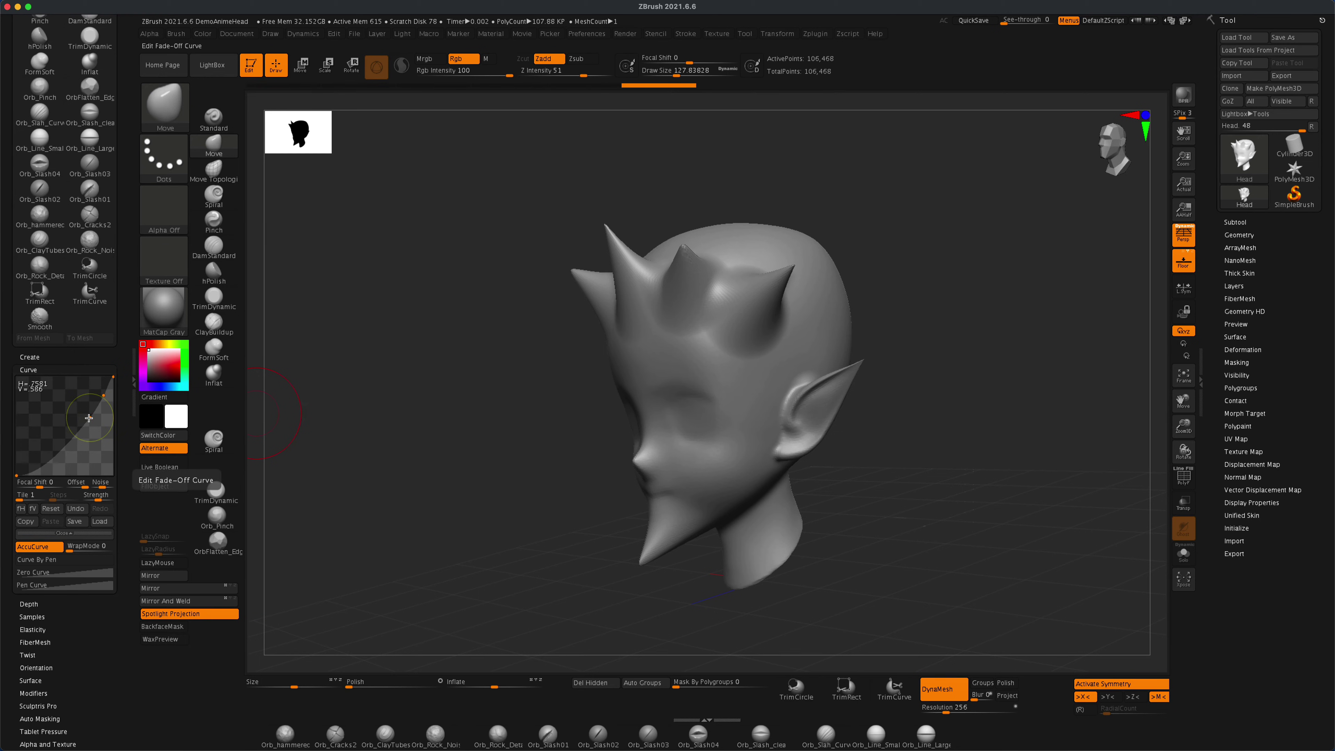
drag(92, 416, 60, 435)
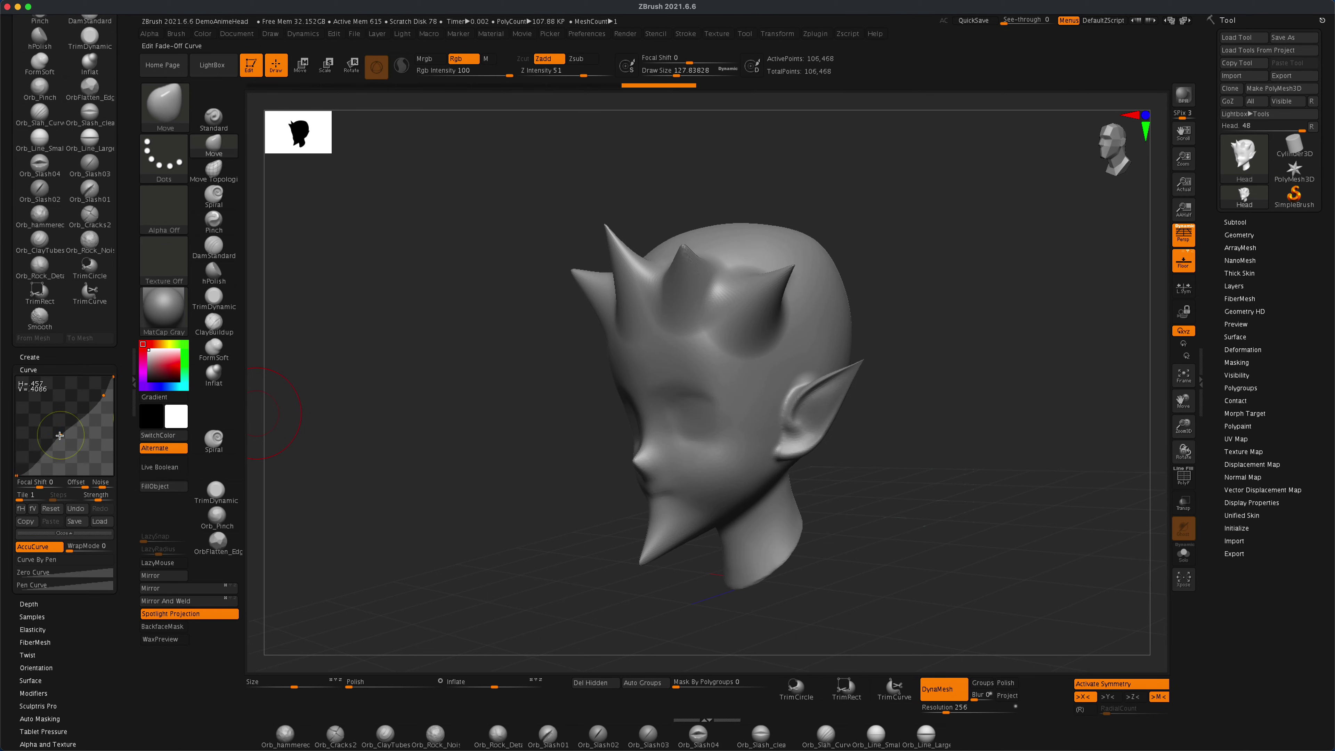
Step: Add a full-strength point at about H 0.62, V 1 to flatten the end of the fade-off curve, and lower its middle point
click(88, 377)
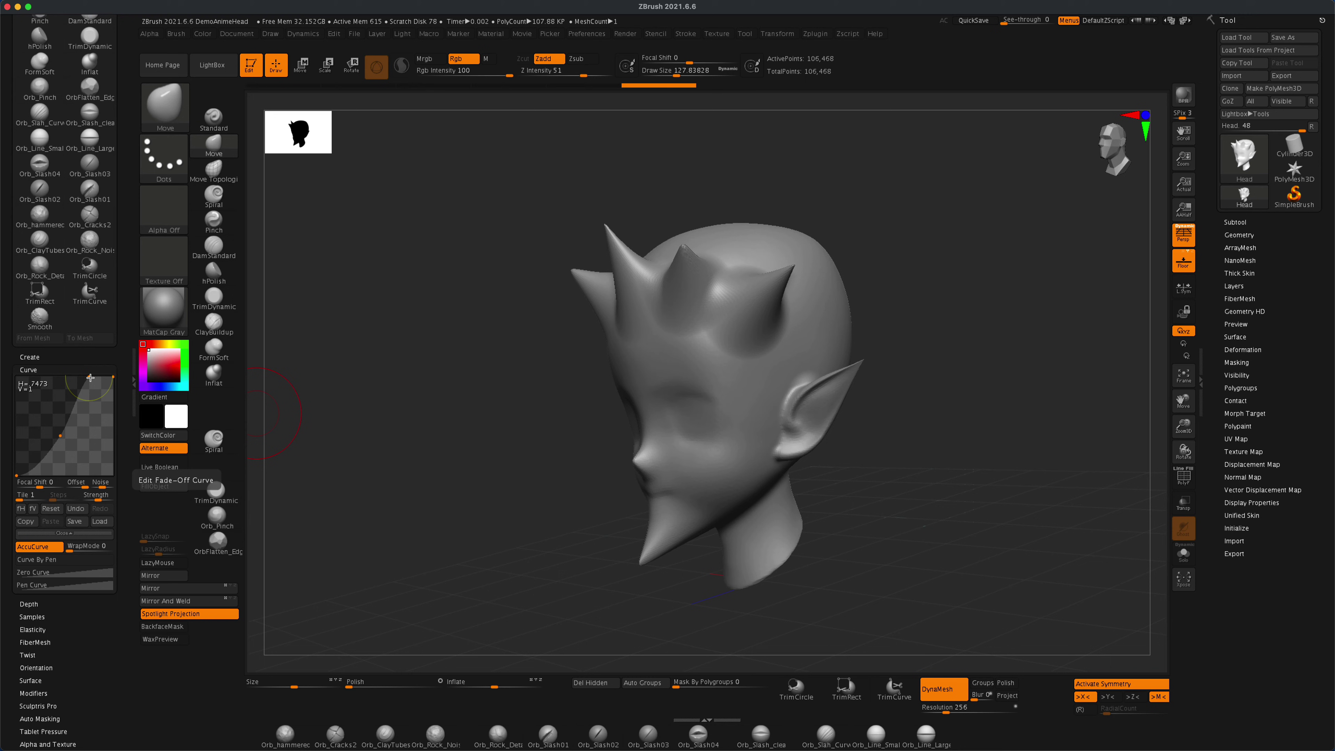
drag(91, 378, 82, 376)
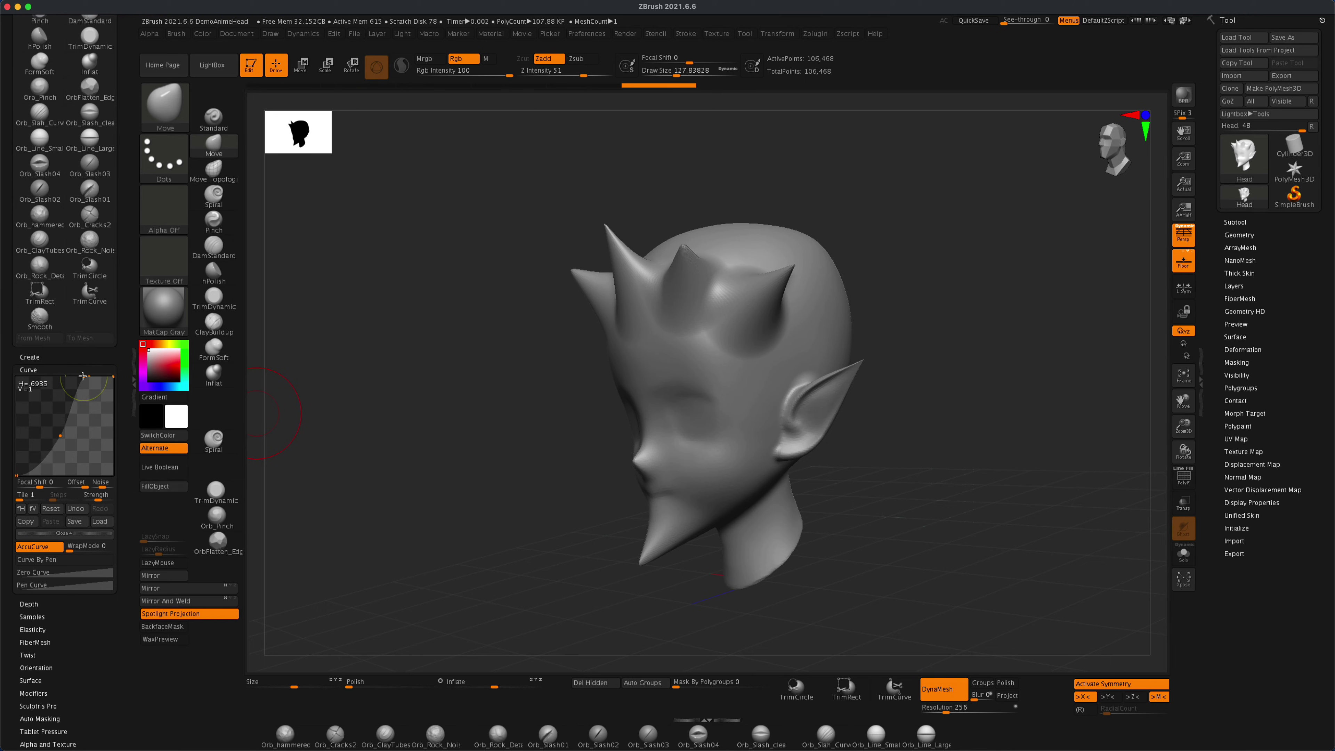
click(52, 445)
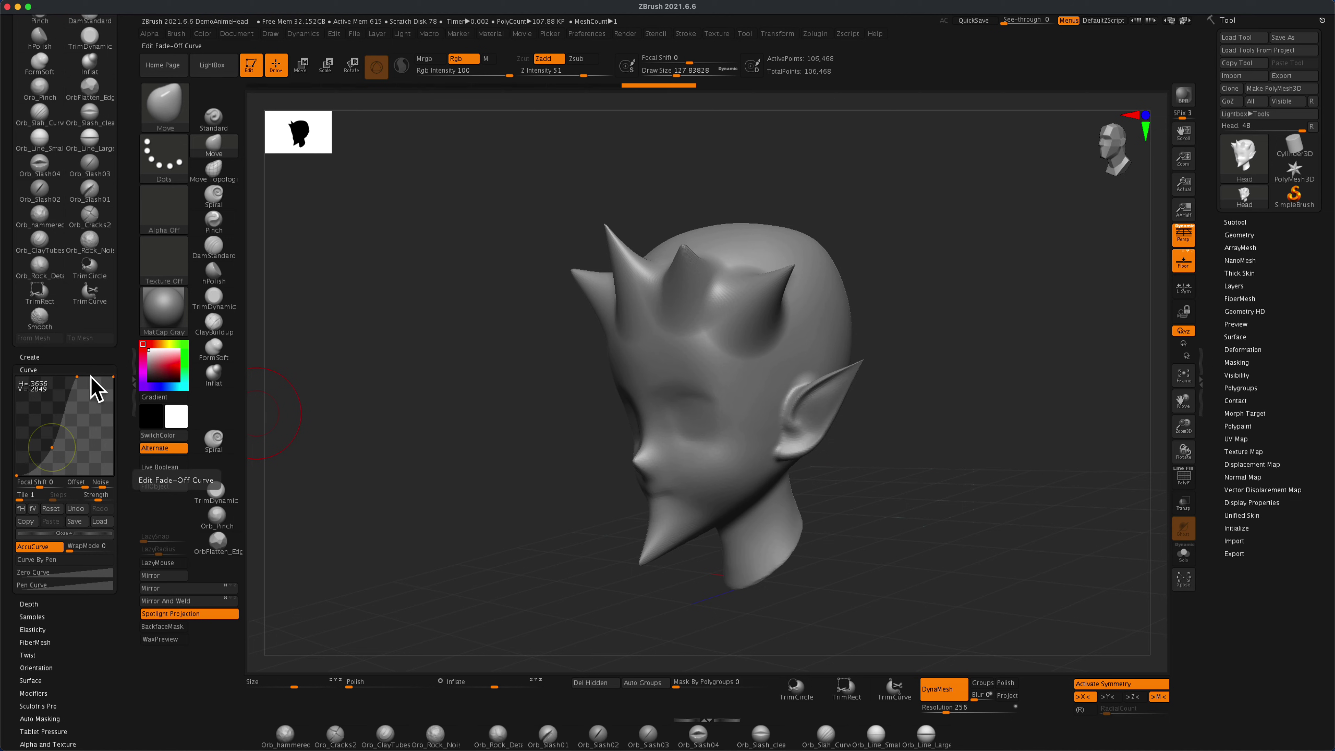
Step: Pull symmetrical blunt, flat-tipped horns from the back of the head with the reshaped Move brush
drag(471, 379, 473, 379)
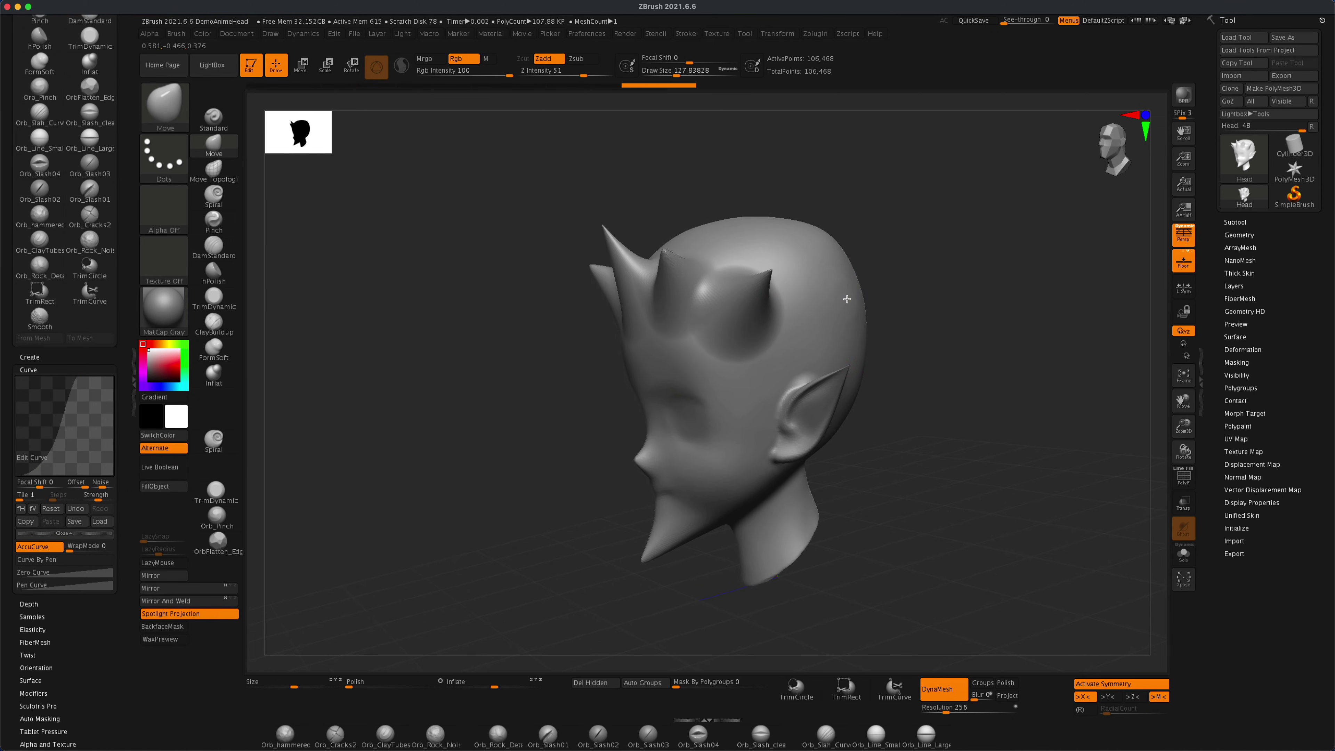
mouse_move(924, 290)
right_down()
mouse_move(945, 328)
mouse_move(929, 339)
mouse_move(969, 366)
mouse_move(781, 223)
right_up()
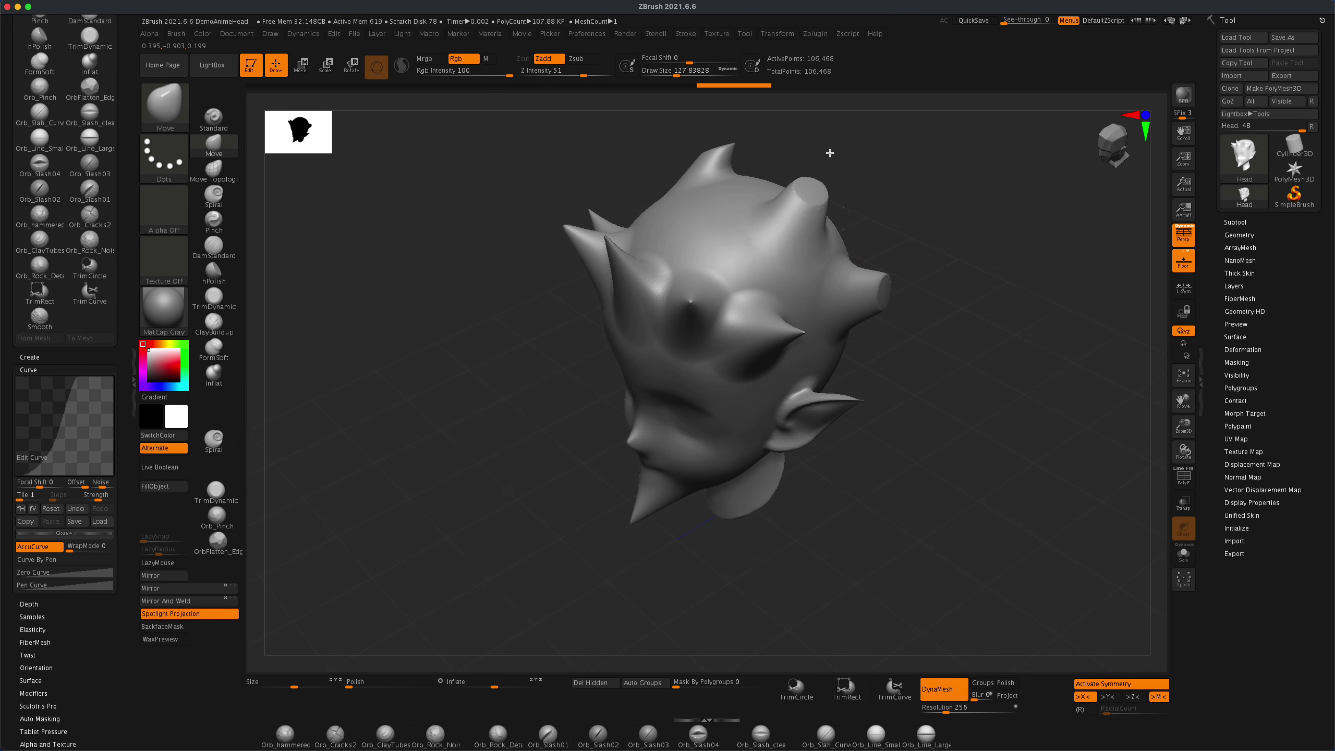
Step: Try pulling a second symmetrical pair of blunt, flat-tipped horns from the top of the head with the Move brush
right_drag(905, 203, 918, 170)
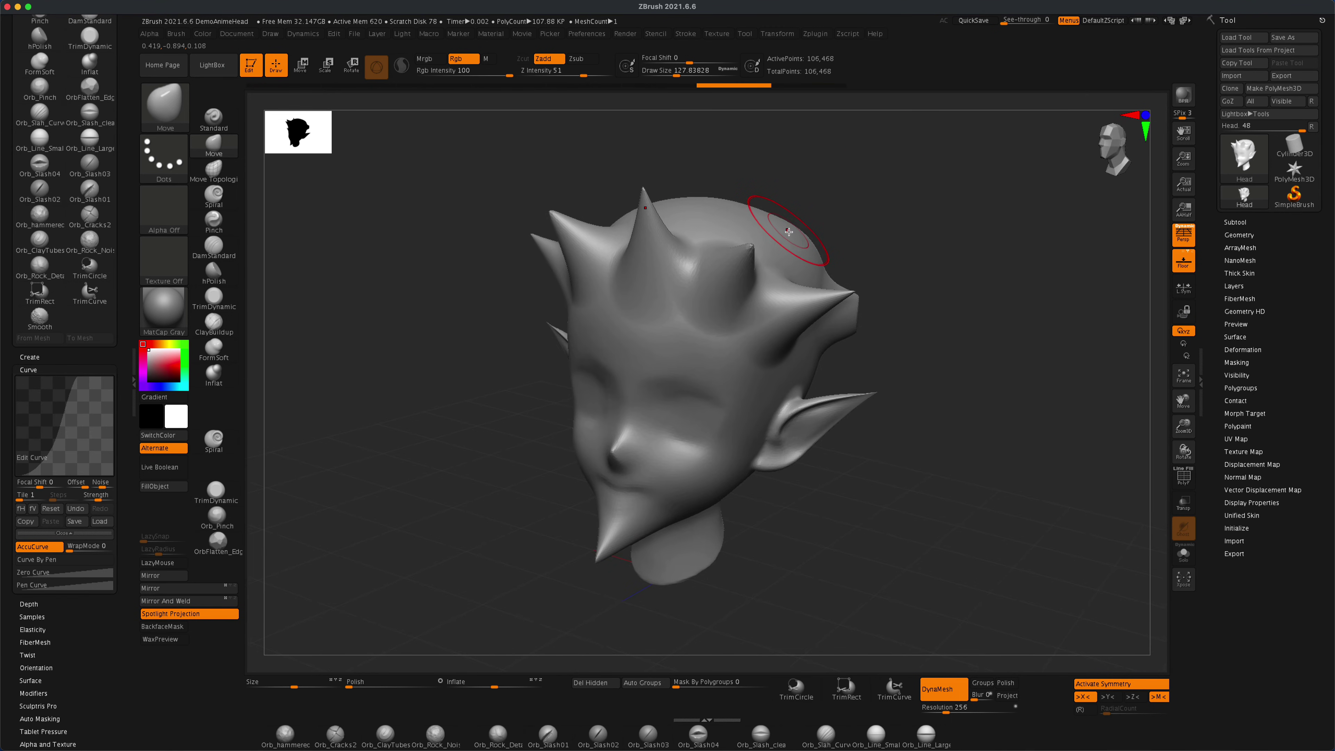
mouse_move(832, 158)
right_down()
mouse_move(897, 241)
mouse_move(776, 512)
mouse_move(825, 263)
mouse_move(885, 230)
right_up()
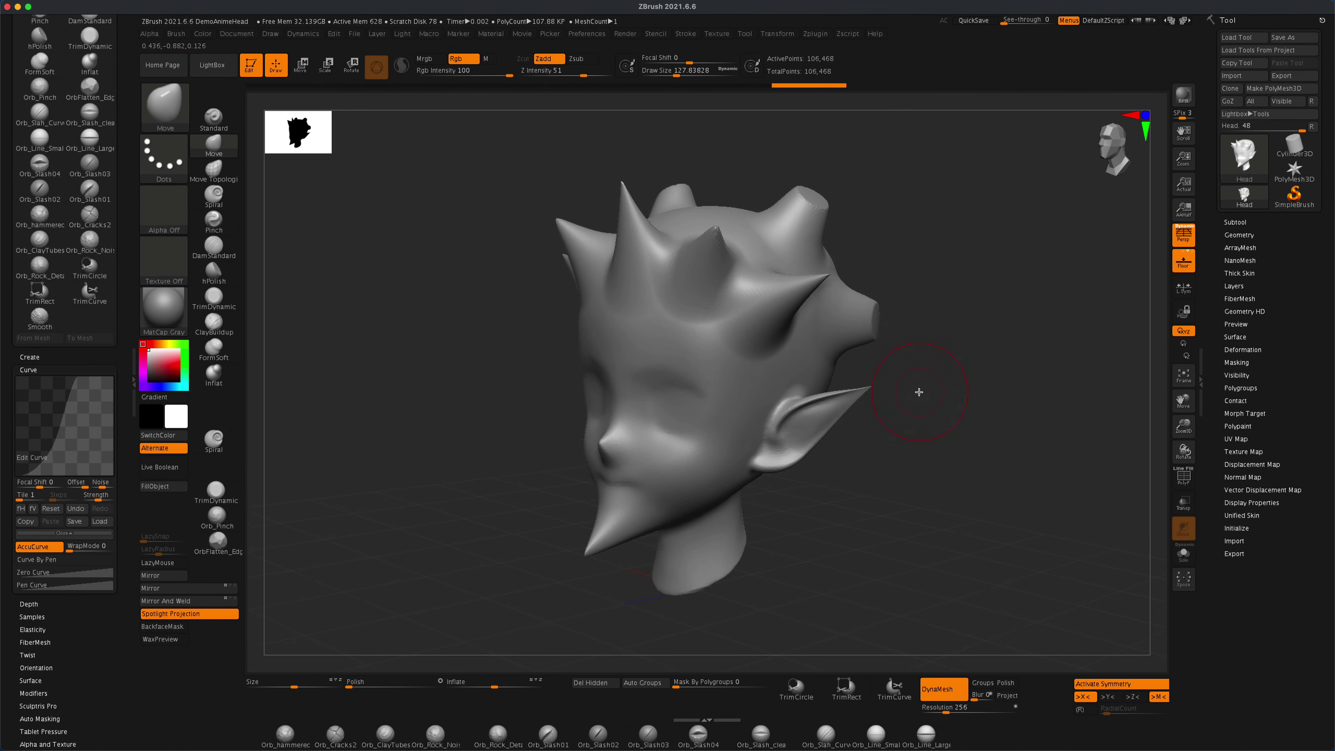
mouse_move(918, 384)
right_down()
mouse_move(915, 427)
mouse_move(879, 441)
mouse_move(915, 441)
mouse_move(521, 316)
mouse_move(295, 210)
right_up()
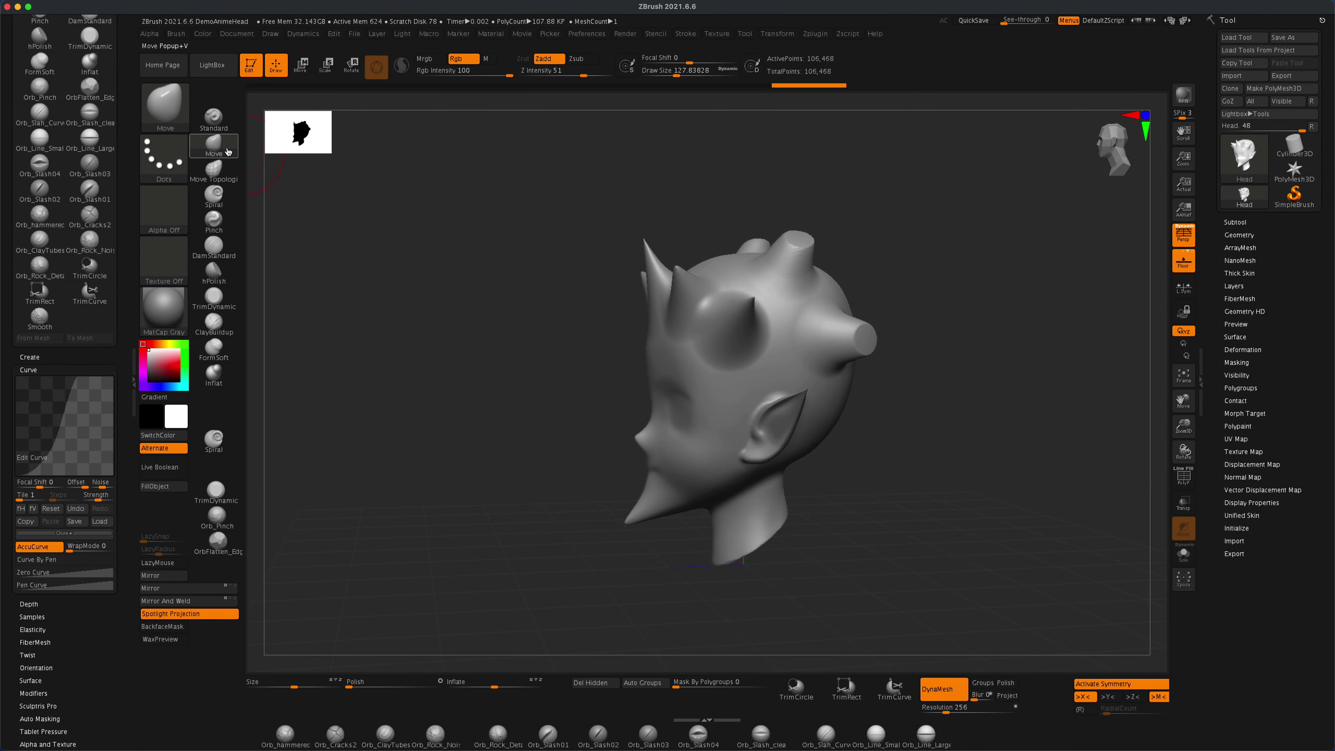
Step: Undo the blunt horns on the top and back of the head and straighten the slope of the Move brush's fade-off curve
right_drag(588, 313, 549, 324)
mouse_move(269, 186)
right_down()
mouse_move(384, 298)
mouse_move(370, 307)
mouse_move(404, 305)
mouse_move(372, 307)
mouse_move(387, 307)
right_up()
right_drag(424, 363, 500, 364)
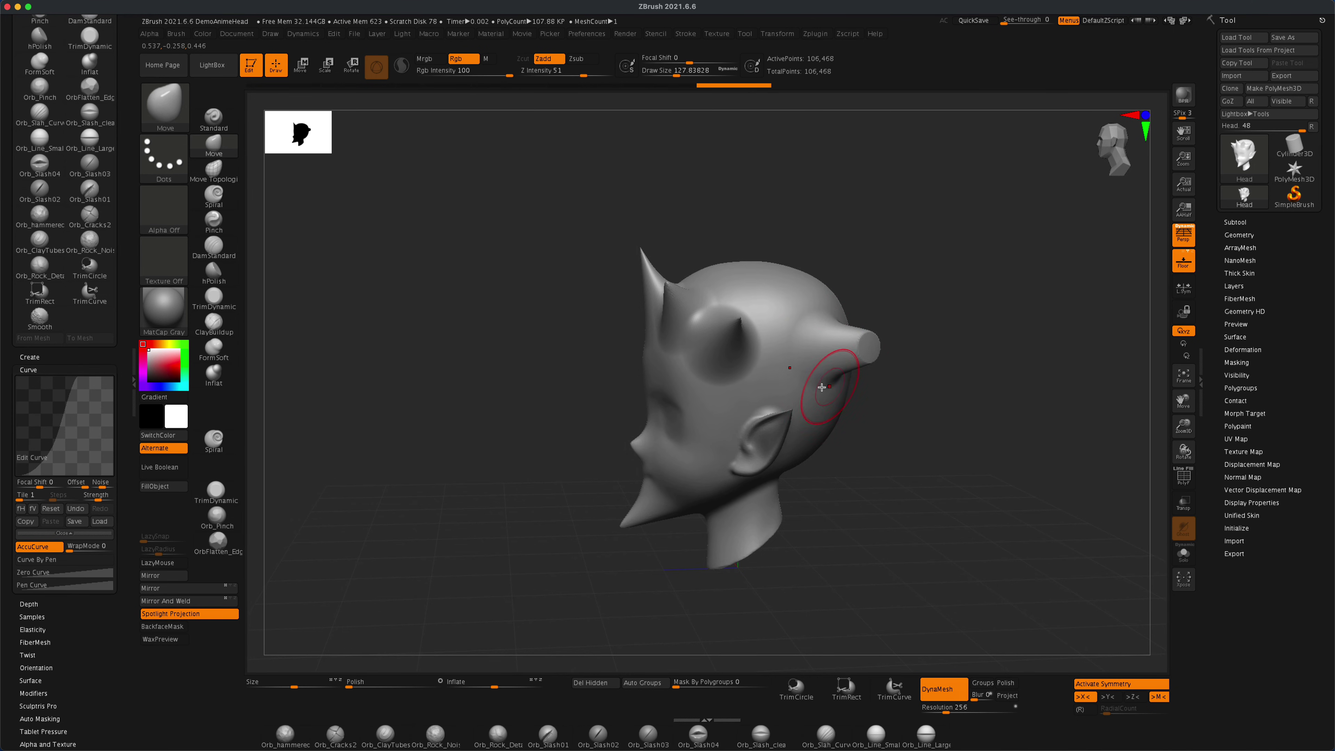
right_drag(879, 282, 782, 388)
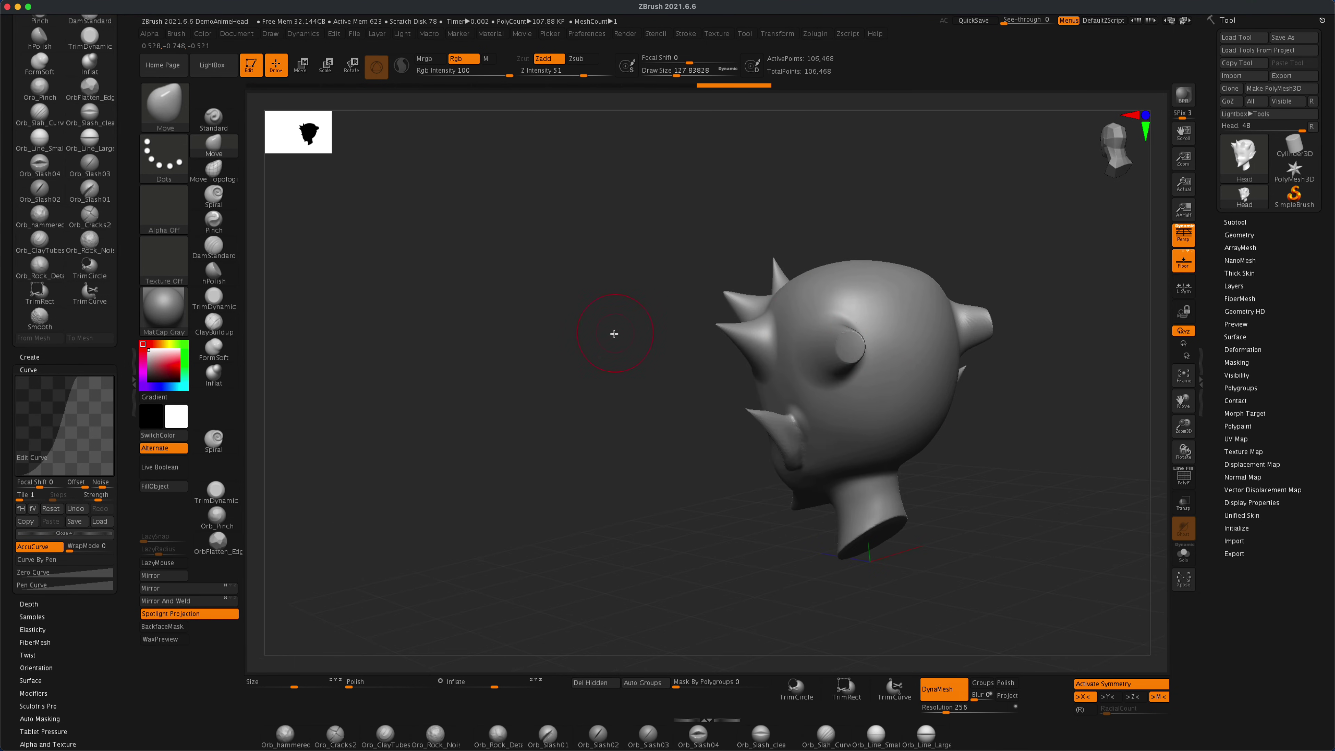
right_drag(614, 333, 788, 306)
mouse_move(519, 359)
right_down()
mouse_move(506, 348)
mouse_move(370, 394)
right_up()
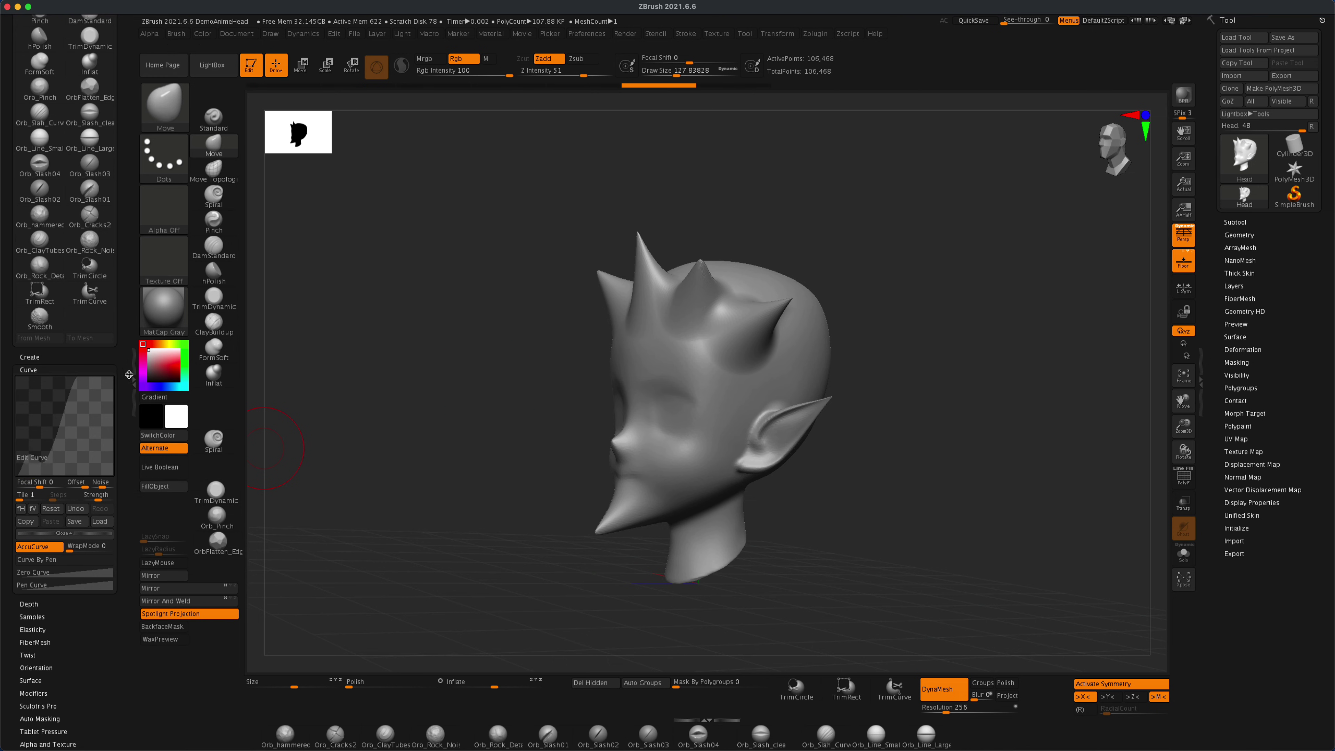
Step: Pull a symmetrical pair of blunt horns with ringed bases from the top of the head and remesh it with DynaMesh
drag(909, 395, 876, 409)
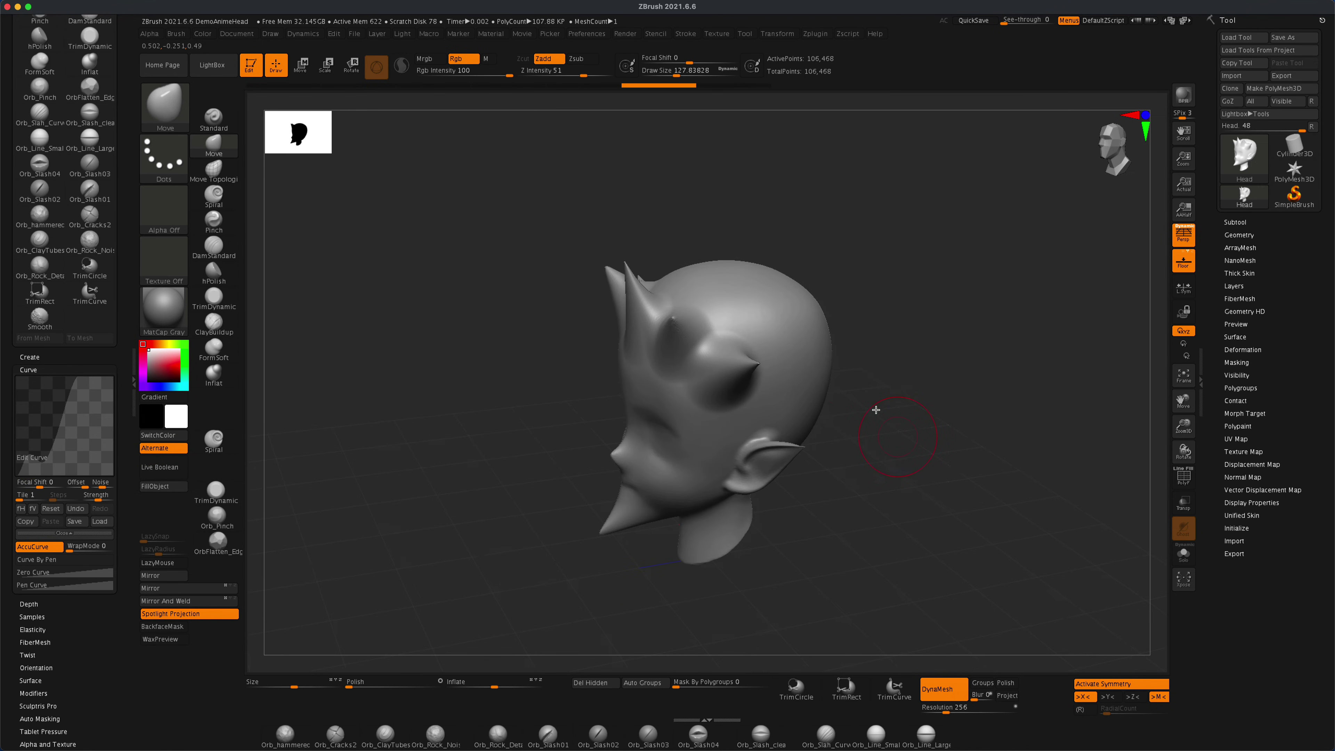
mouse_move(804, 367)
mouse_down()
mouse_move(843, 374)
mouse_move(891, 420)
mouse_move(914, 533)
mouse_move(832, 350)
mouse_move(897, 355)
mouse_move(885, 417)
mouse_move(858, 387)
mouse_move(987, 451)
mouse_move(967, 439)
mouse_up()
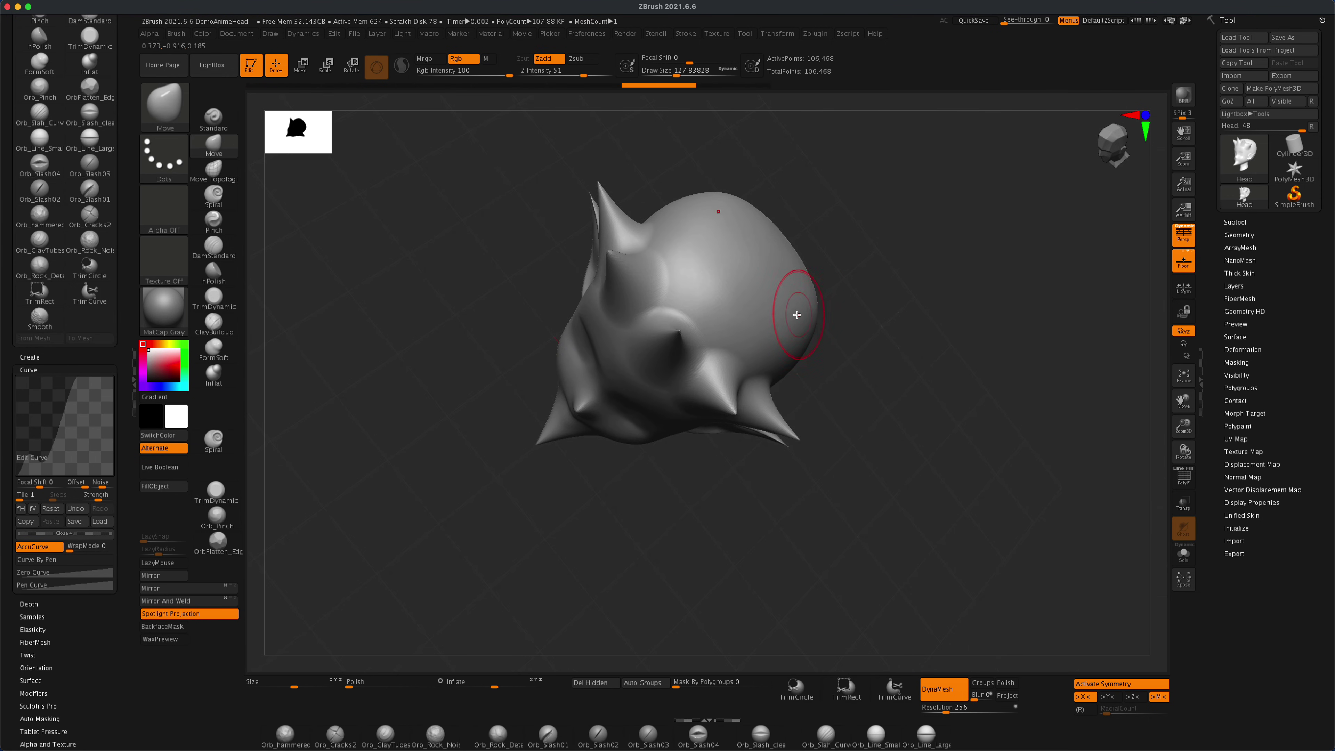
drag(821, 335, 583, 297)
ctrl+drag(492, 232, 599, 362)
Step: Smooth around the blunt horns and swell their ringed bases with the Inflat brush at a draw size of about 124
key(shift)
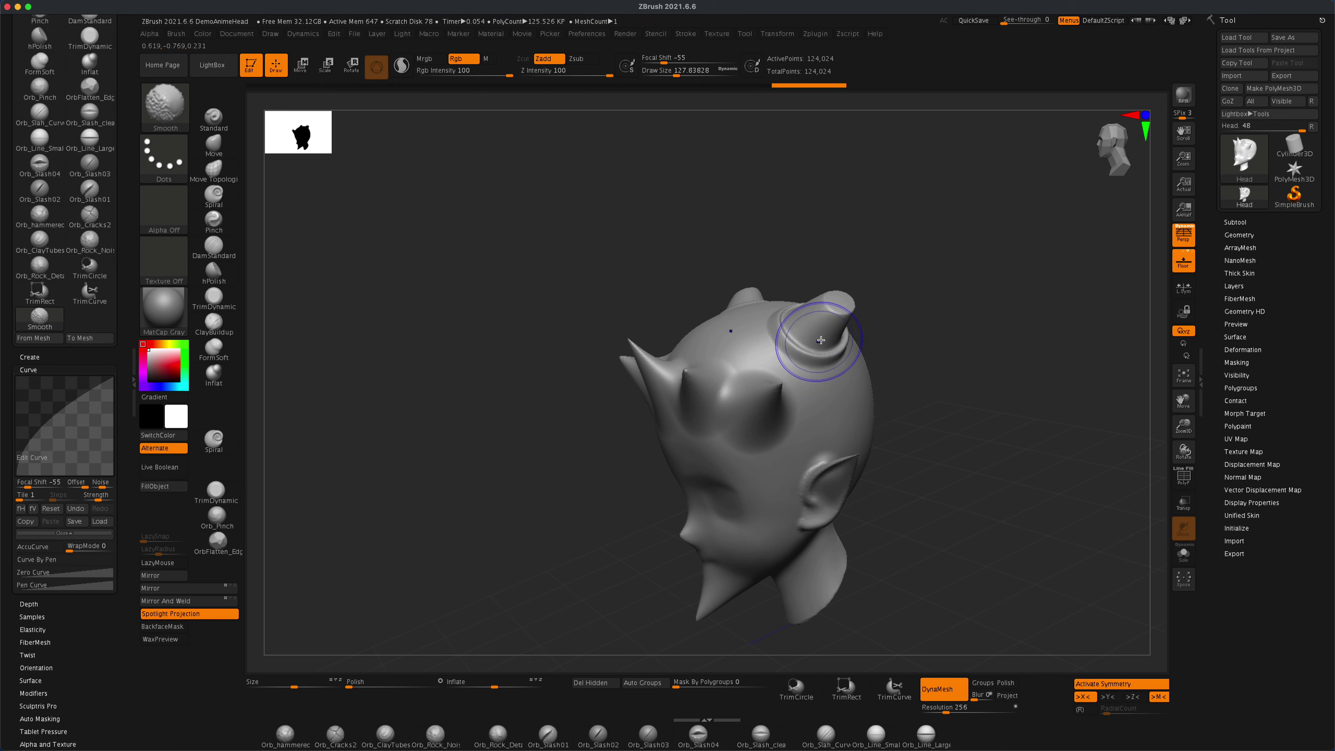
drag(962, 346, 930, 359)
click(214, 374)
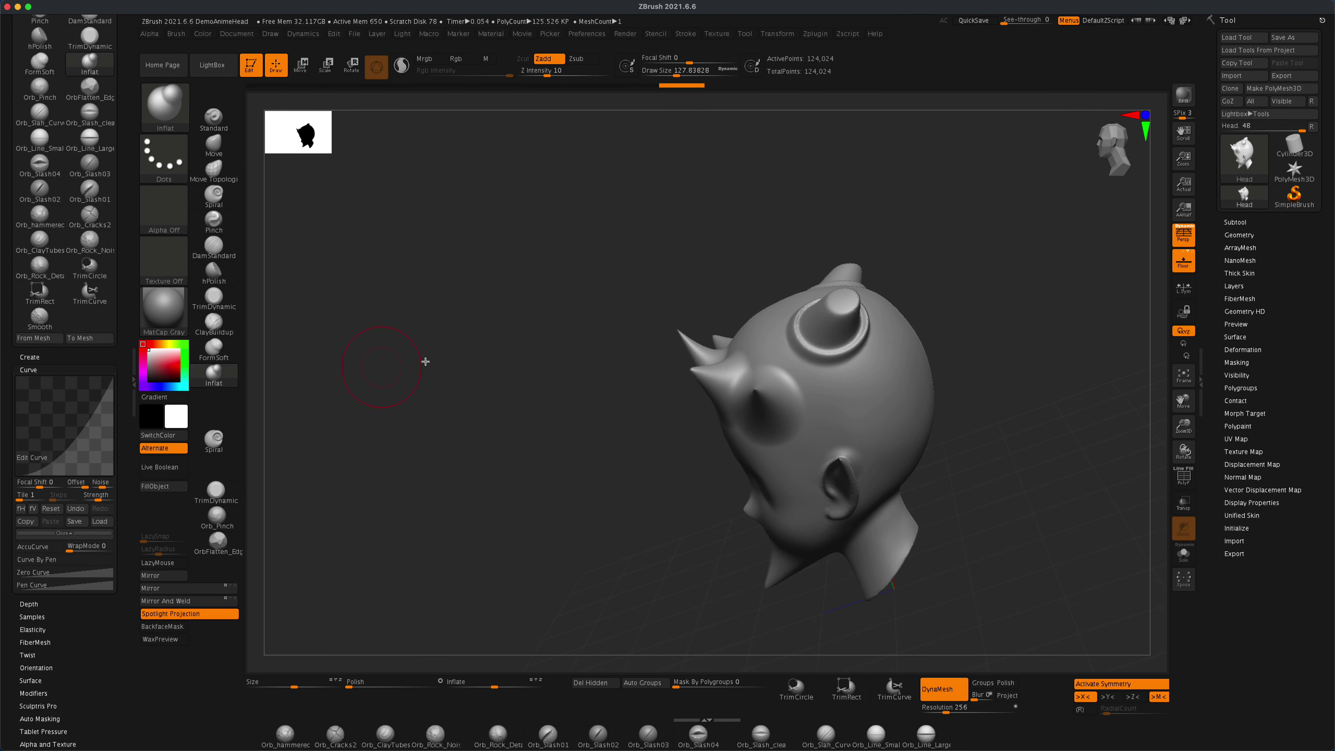
key(s)
click(506, 358)
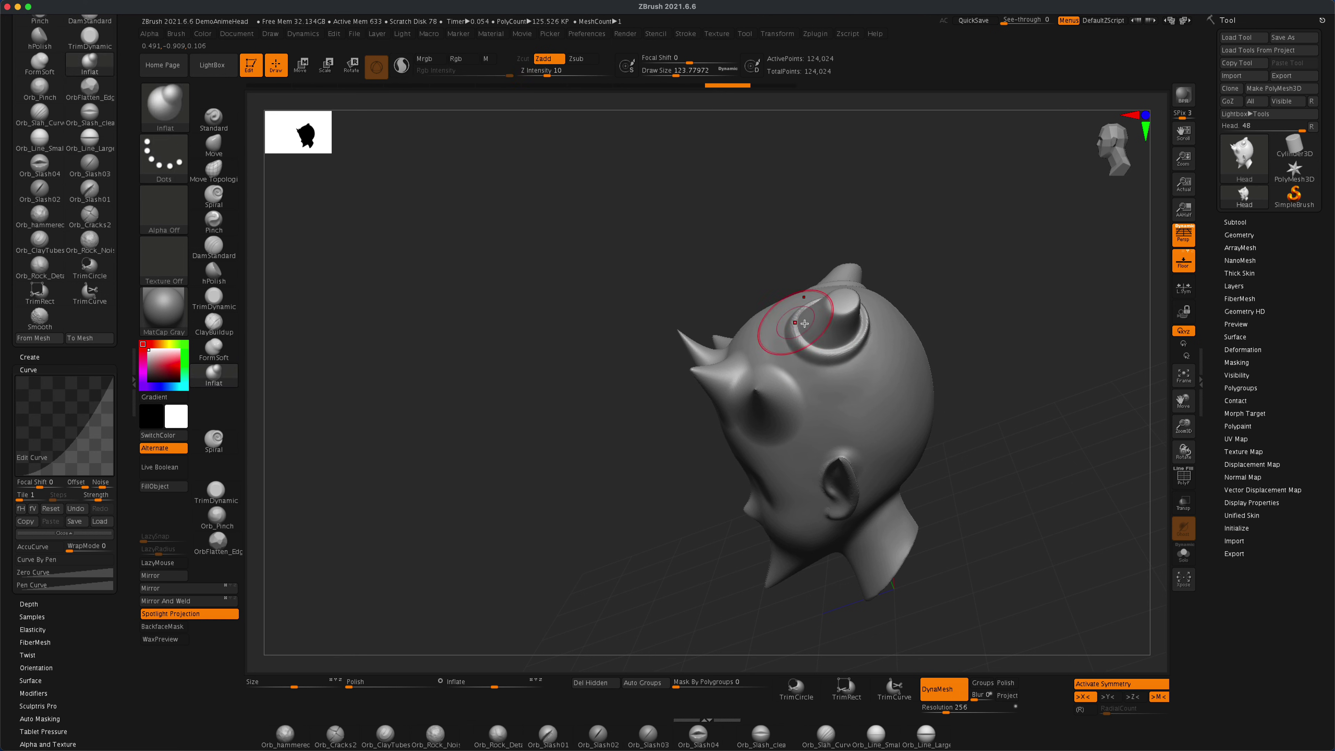
mouse_move(859, 337)
right_down()
mouse_move(954, 307)
mouse_move(871, 306)
mouse_move(741, 270)
right_up()
mouse_move(830, 275)
right_down()
mouse_move(1028, 286)
mouse_move(788, 288)
mouse_move(1028, 298)
mouse_move(1001, 283)
mouse_move(992, 253)
mouse_move(1000, 357)
mouse_move(1028, 364)
mouse_move(1015, 387)
mouse_move(902, 378)
mouse_move(906, 429)
mouse_move(917, 393)
right_up()
key(shift)
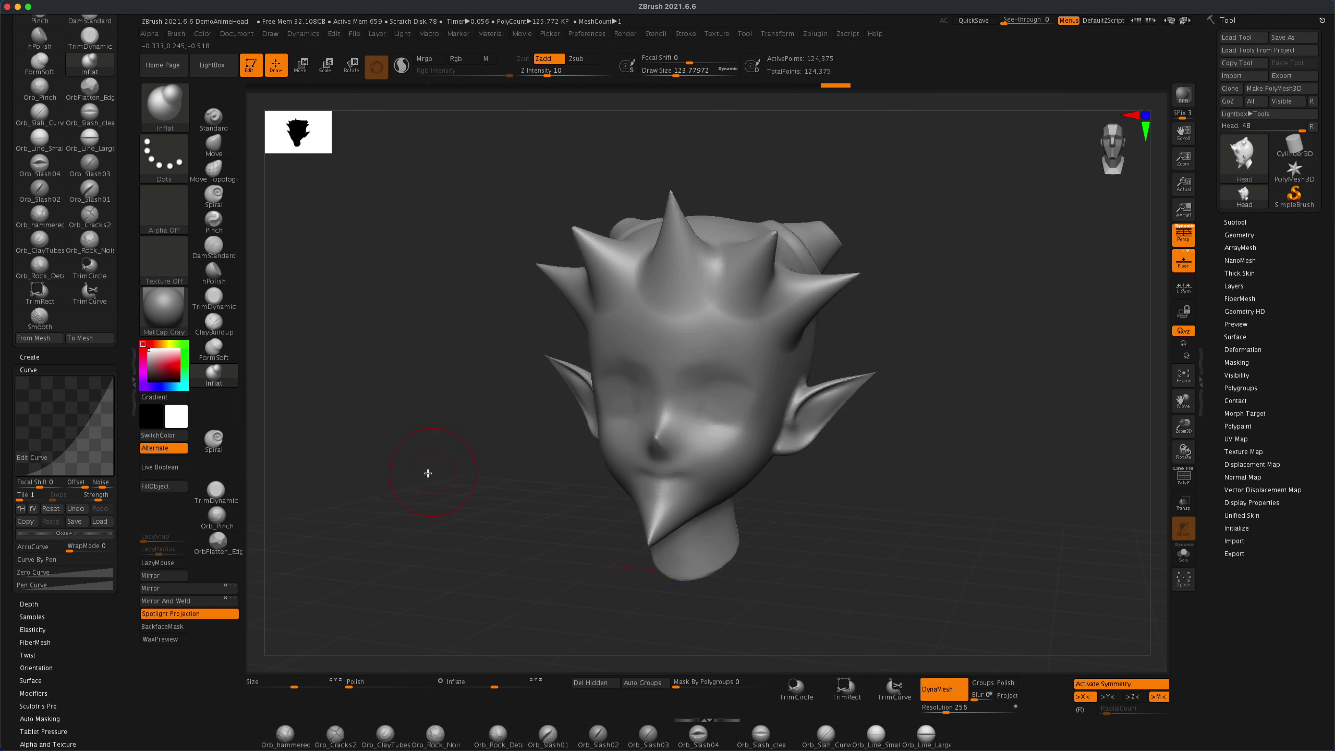
right_drag(426, 474, 414, 480)
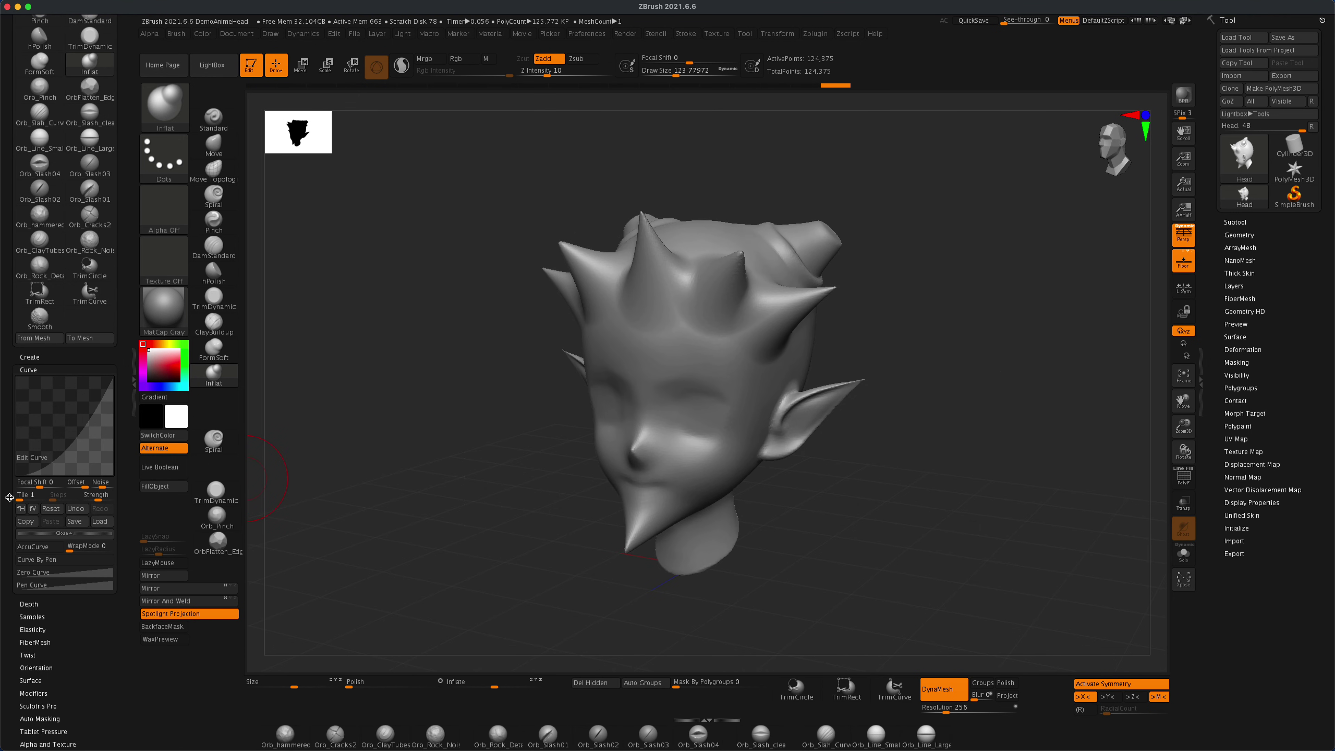